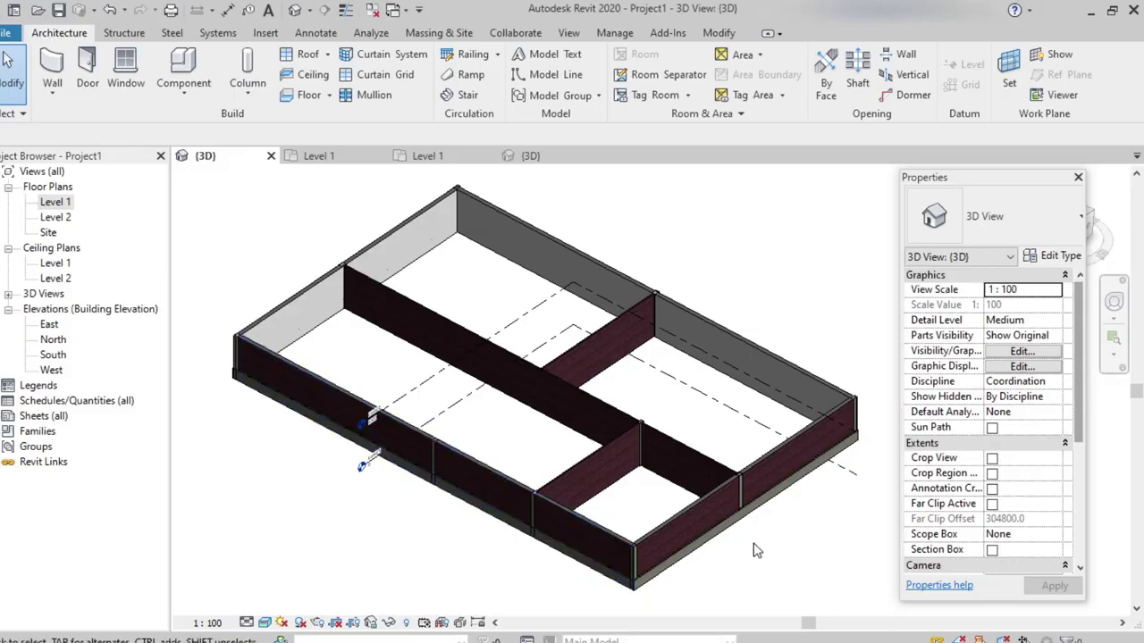
# Select the short Generic - 90mm Brick interior partition wall.
pyautogui.scroll(5, 632, 424)
pyautogui.scroll(-3, 697, 453)
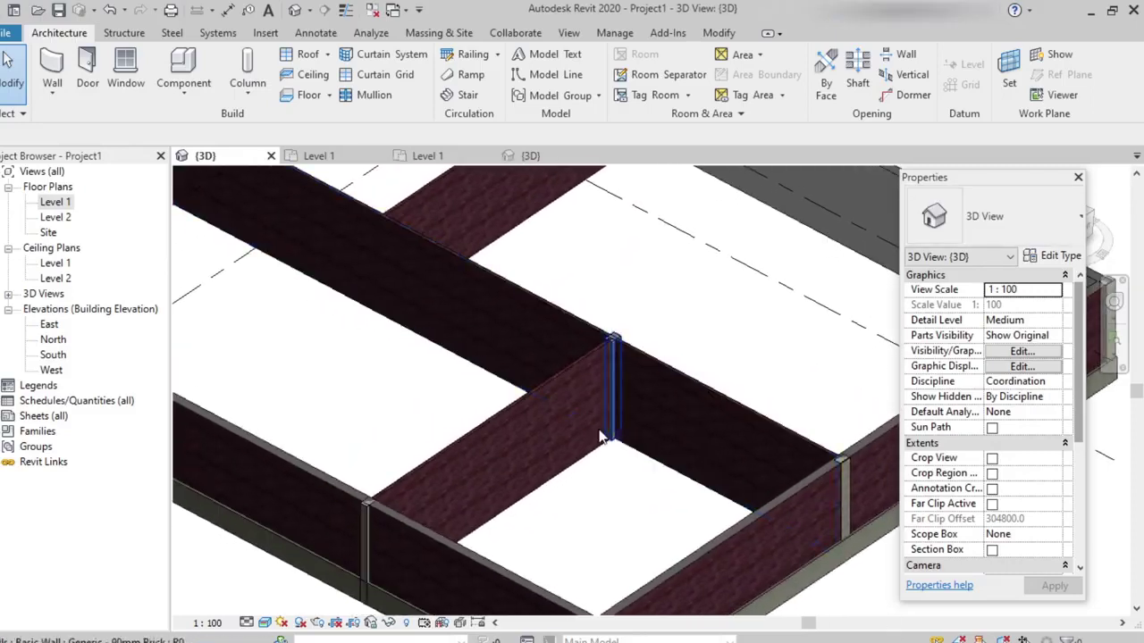
pyautogui.scroll(-2, 554, 484)
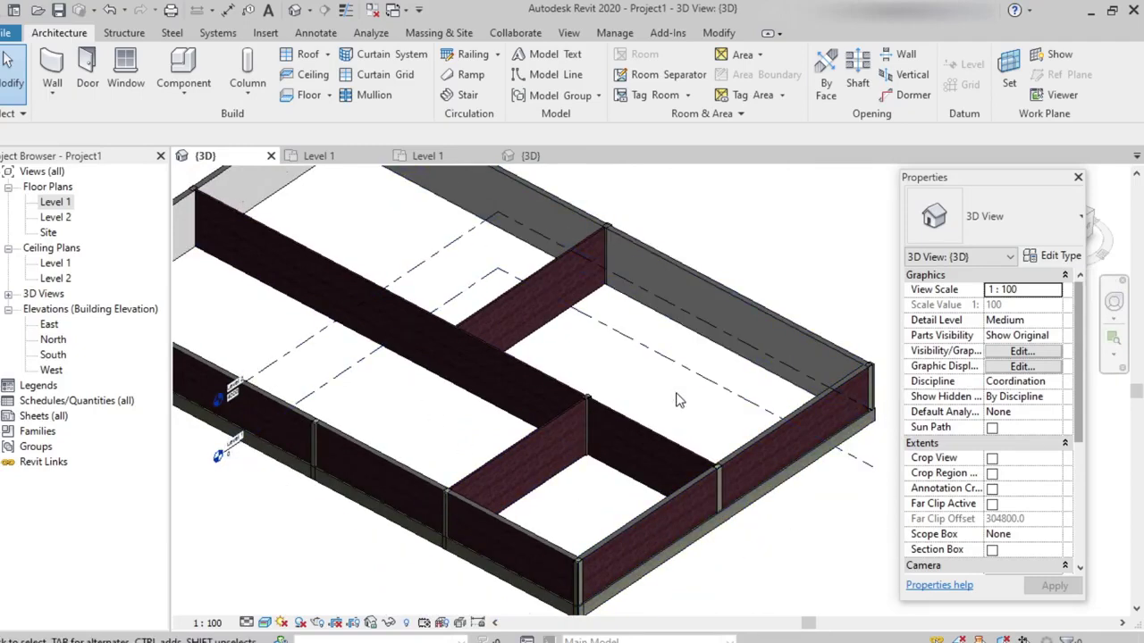
pyautogui.scroll(3, 563, 528)
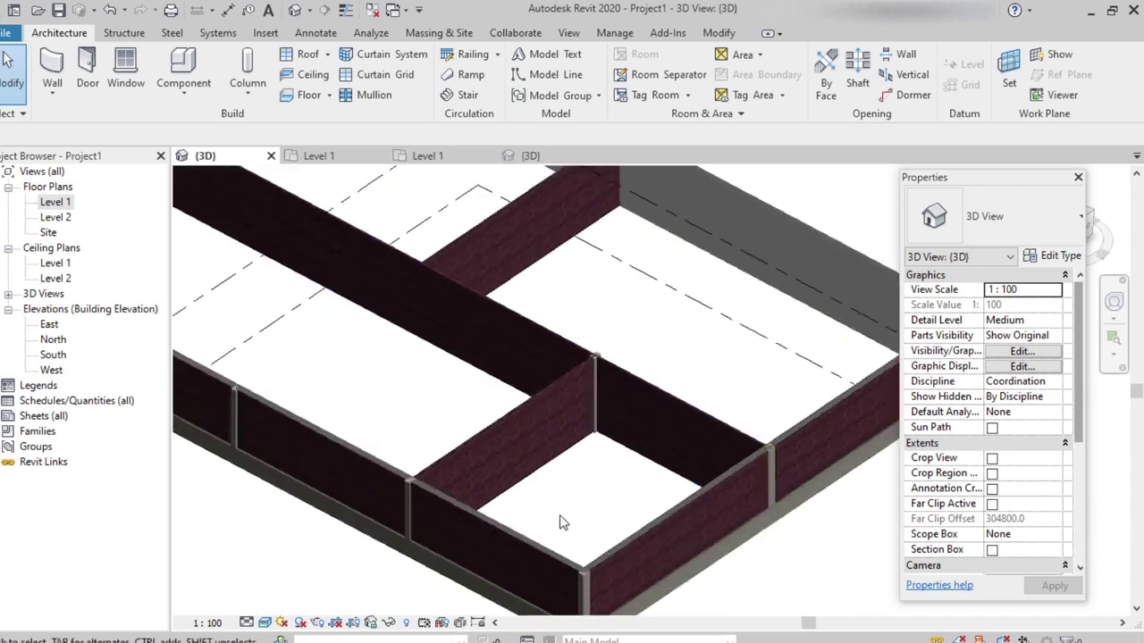
pyautogui.click(523, 408)
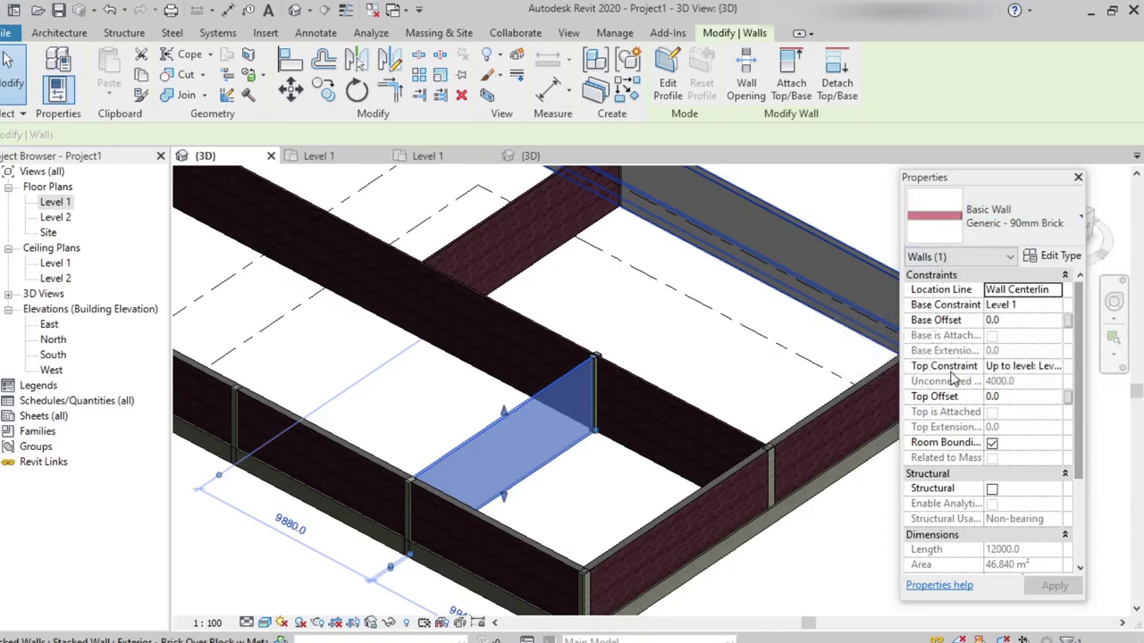
# Open the wall's Top Constraint level list in Properties.
pyautogui.scroll(-3, 956, 518)
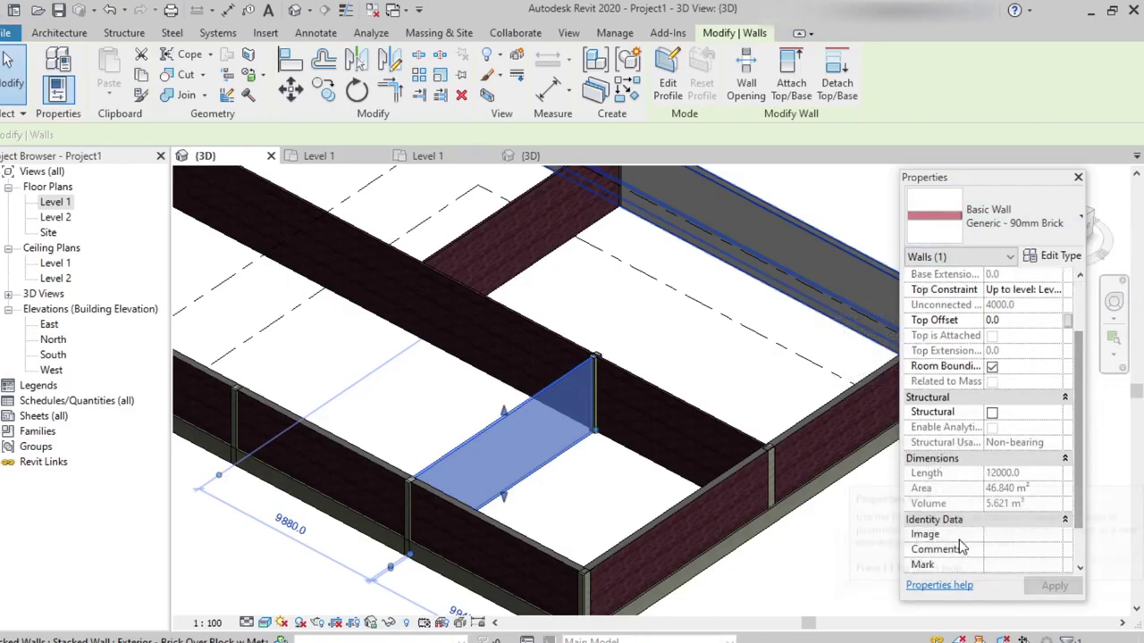
pyautogui.scroll(1, 977, 536)
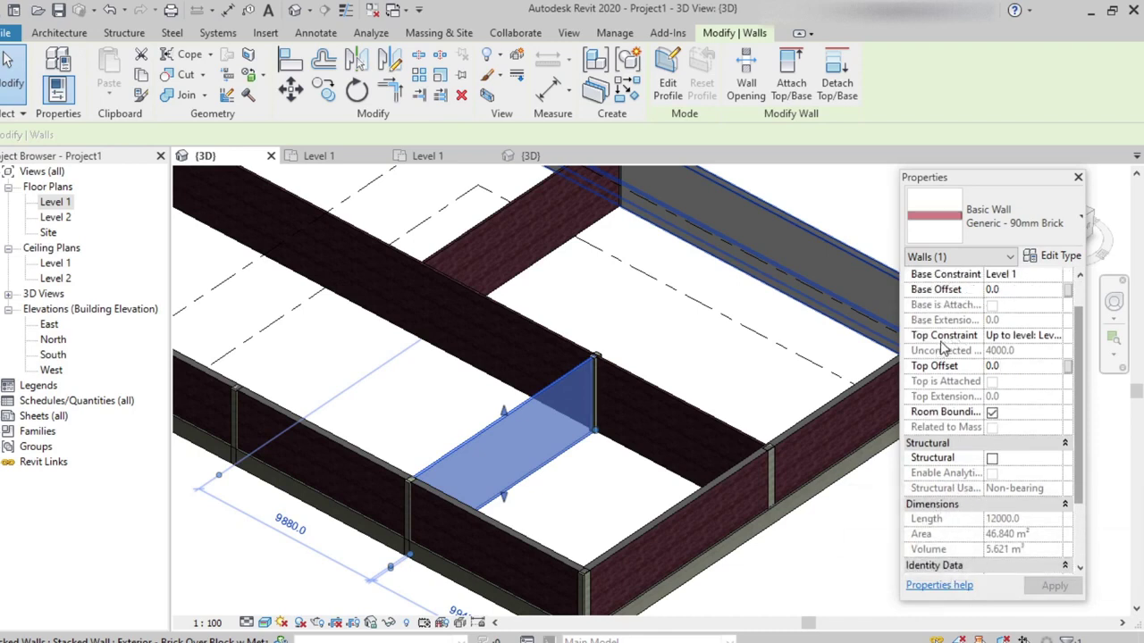
pyautogui.click(1045, 344)
pyautogui.click(1055, 336)
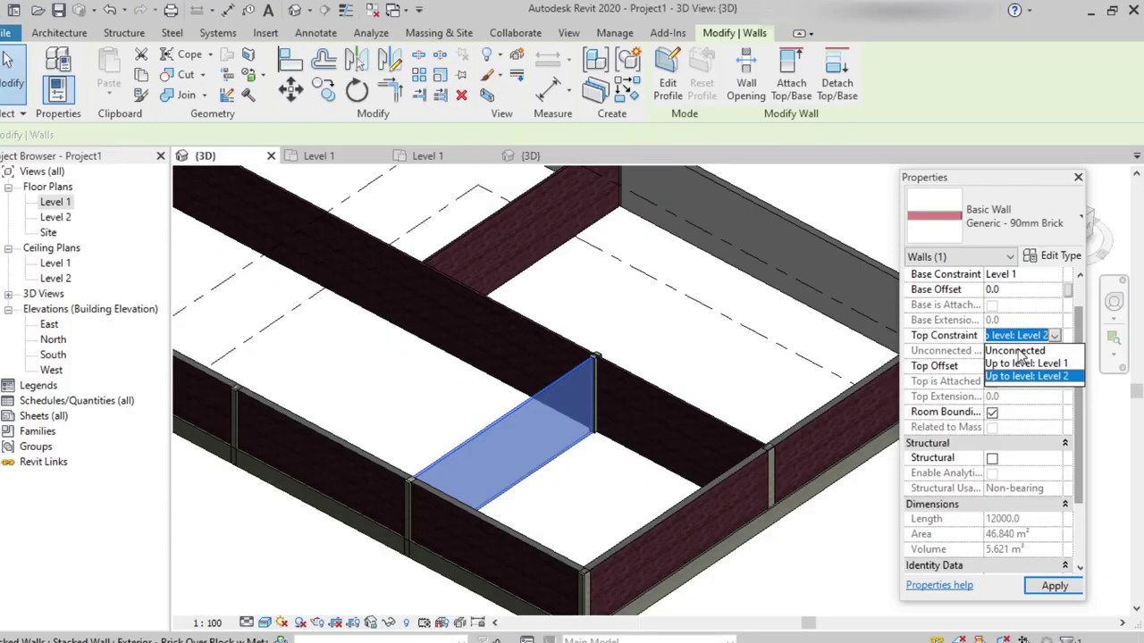
# Set the wall's Top Constraint to Unconnected with a 6000 height and apply.
pyautogui.click(1068, 380)
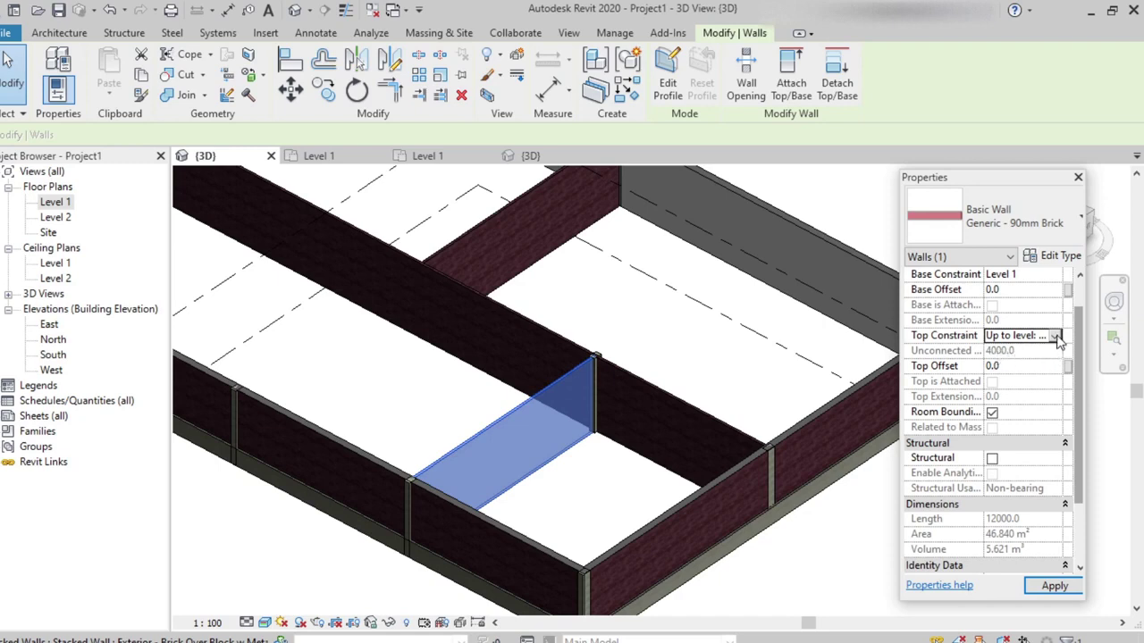
pyautogui.click(1055, 336)
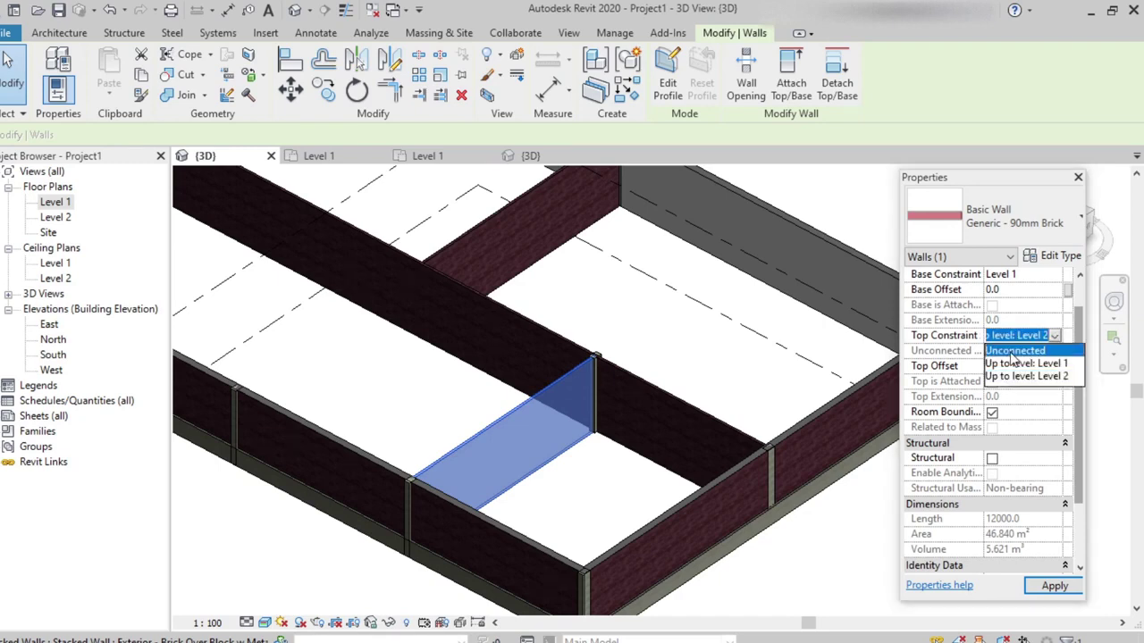
pyautogui.click(1014, 351)
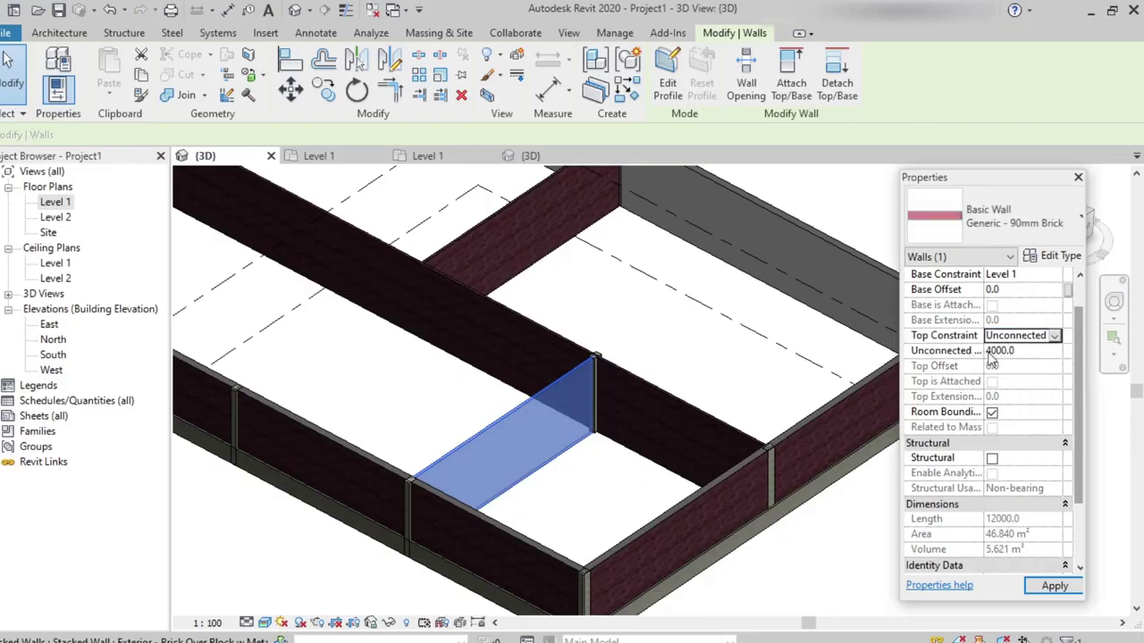
pyautogui.click(1026, 351)
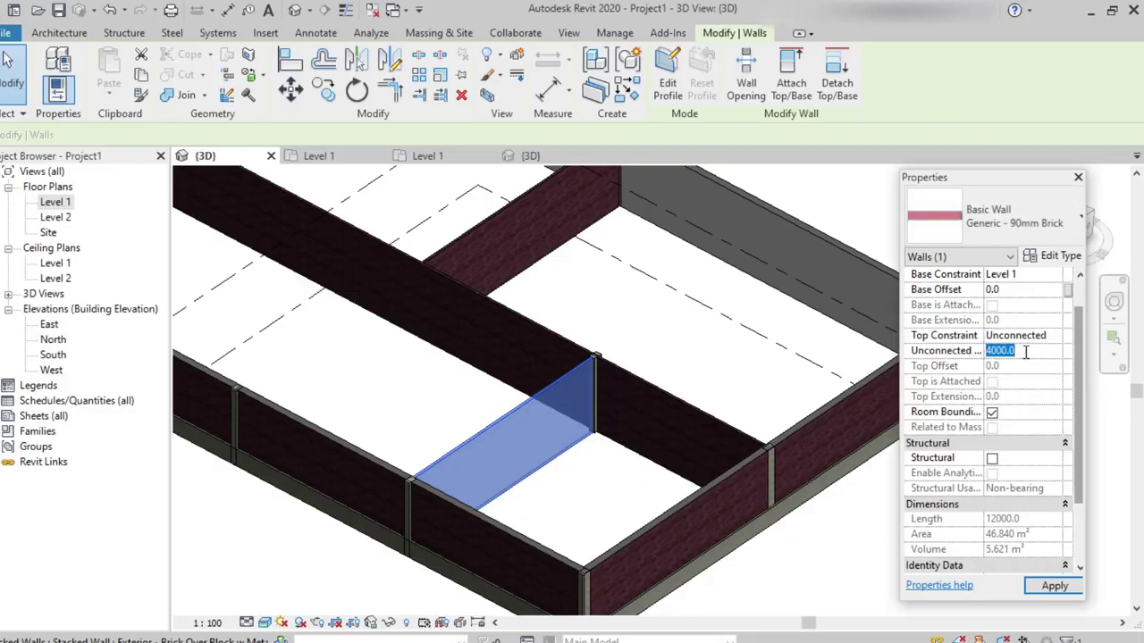
pyautogui.write('6000')
pyautogui.click(1044, 591)
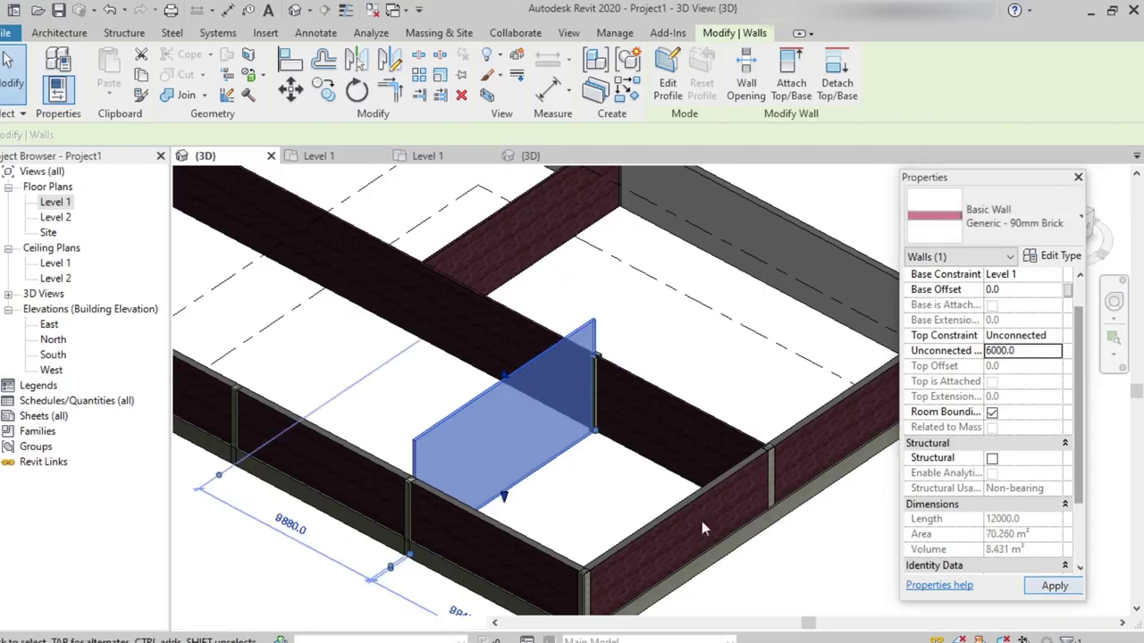
pyautogui.click(572, 465)
pyautogui.scroll(3, 509, 451)
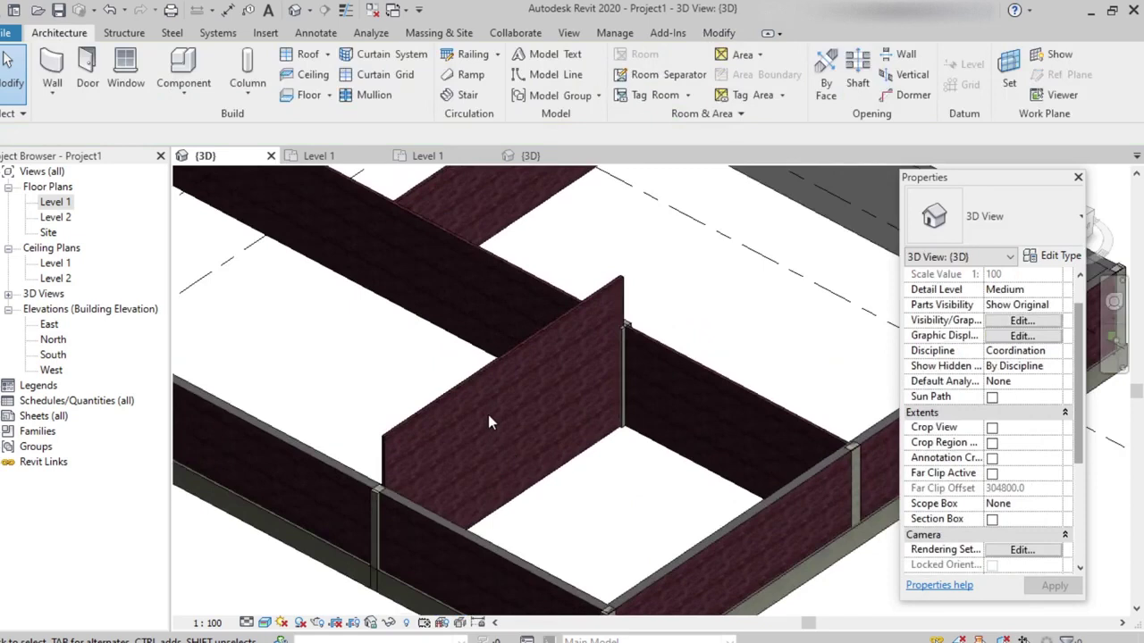
pyautogui.scroll(2, 488, 422)
pyautogui.scroll(-3, 592, 510)
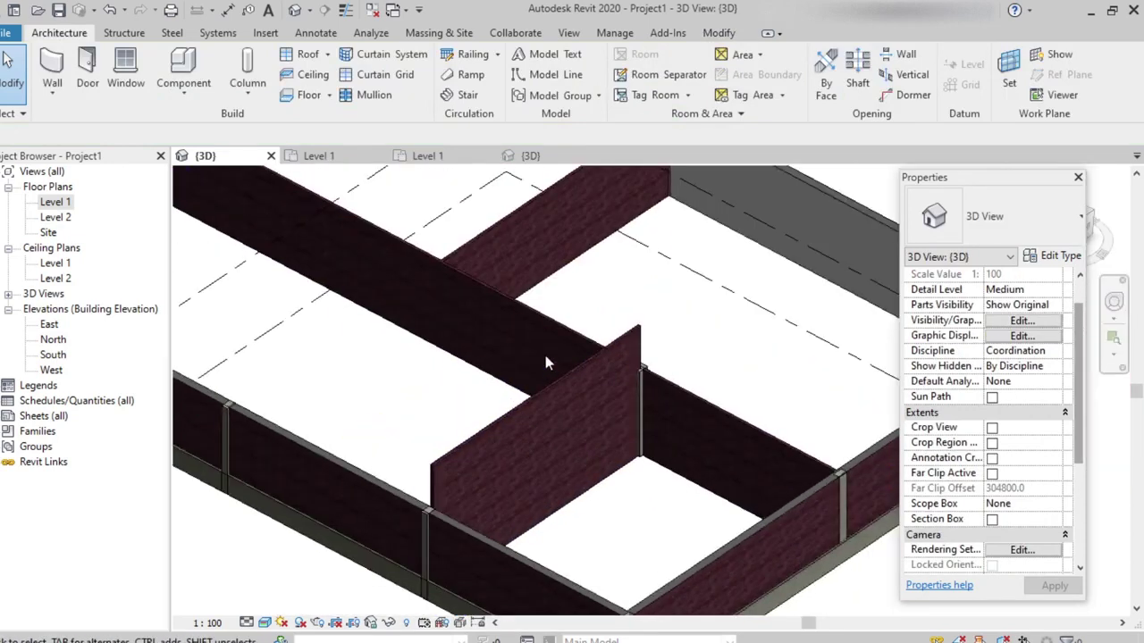
pyautogui.scroll(-2, 590, 524)
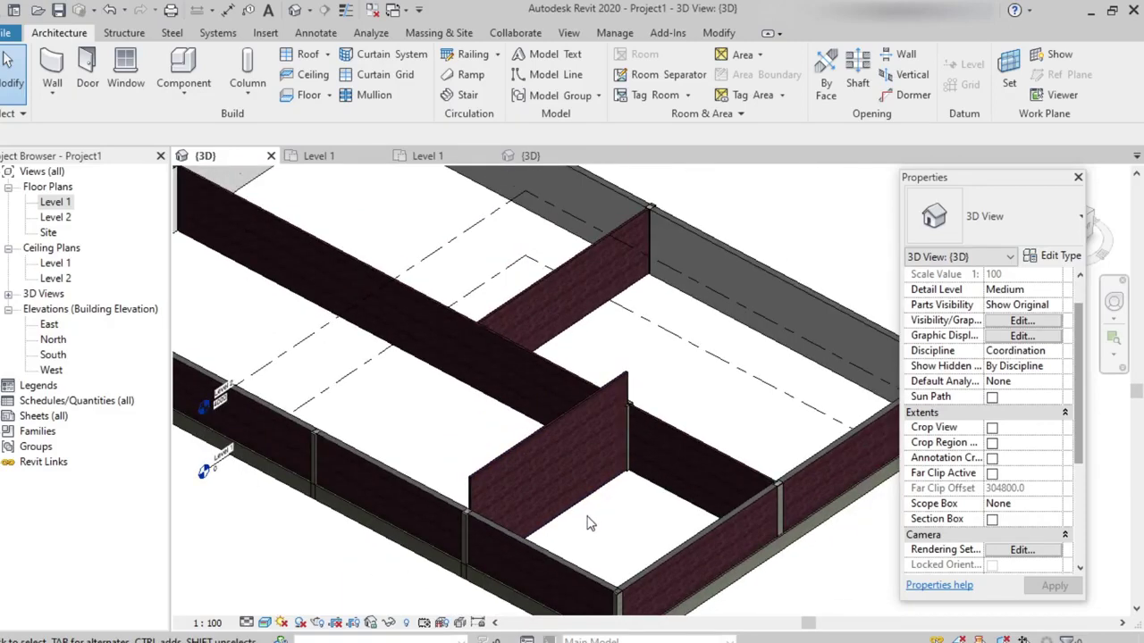
pyautogui.click(540, 429)
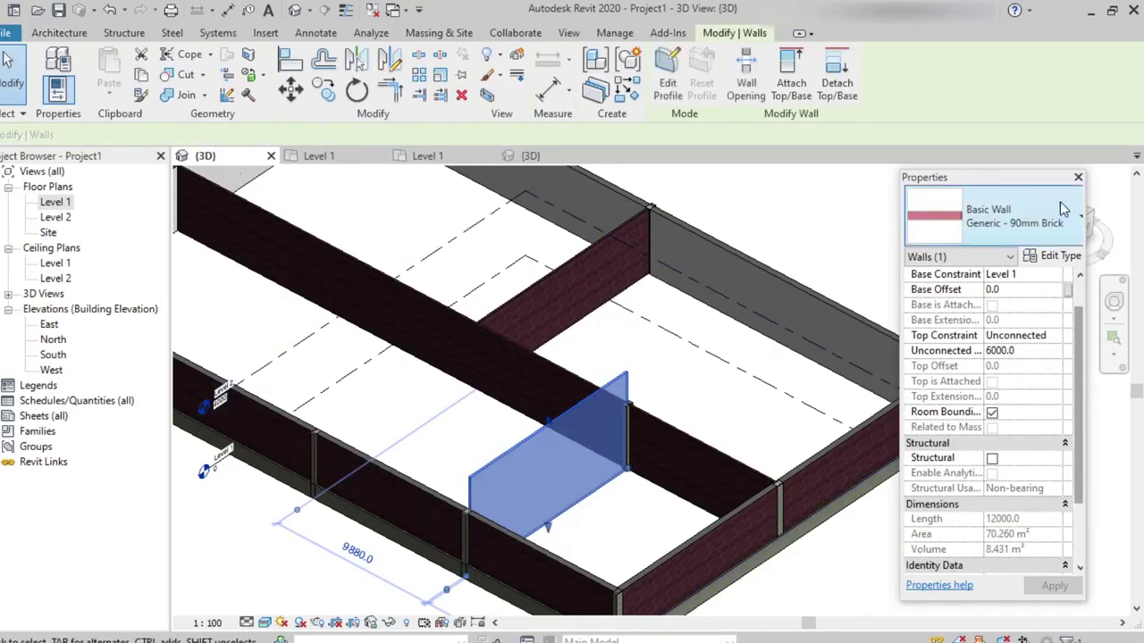
# Change the Generic - 90mm Brick type's structure layer thickness from 120.0 to 400.0.
pyautogui.click(1055, 260)
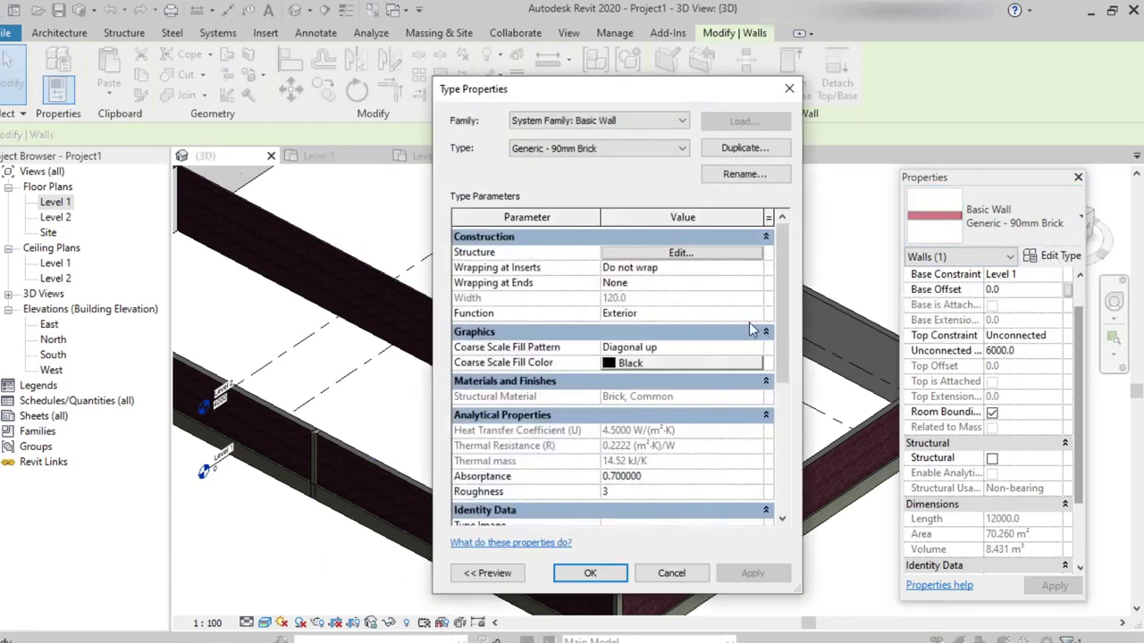
pyautogui.click(681, 254)
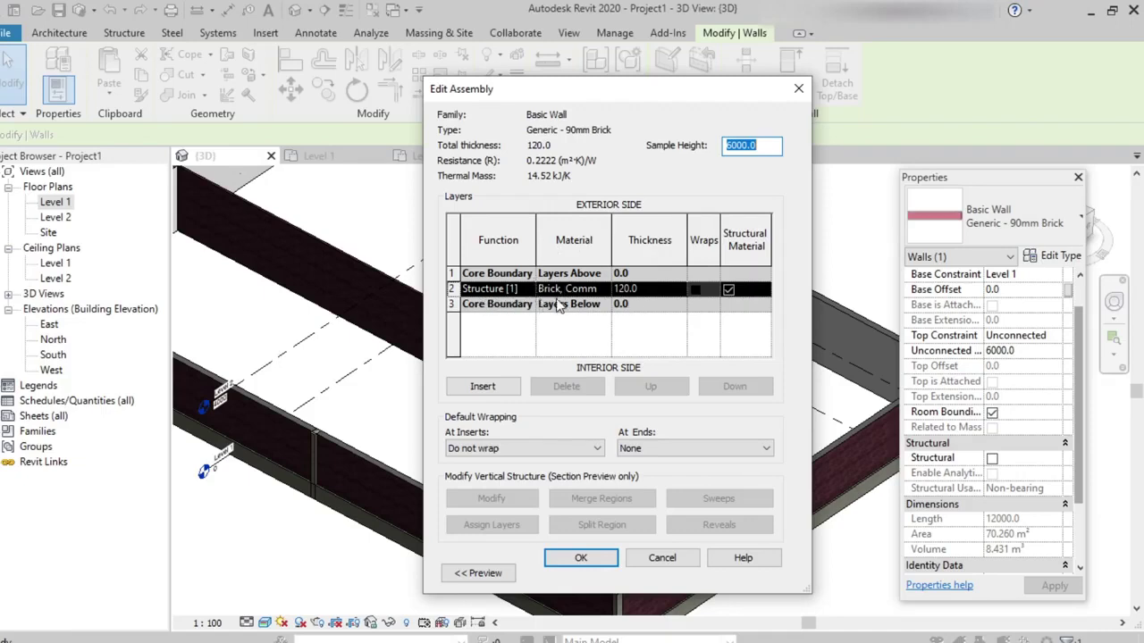
pyautogui.click(644, 290)
pyautogui.moveTo(645, 290); pyautogui.dragTo(597, 293)
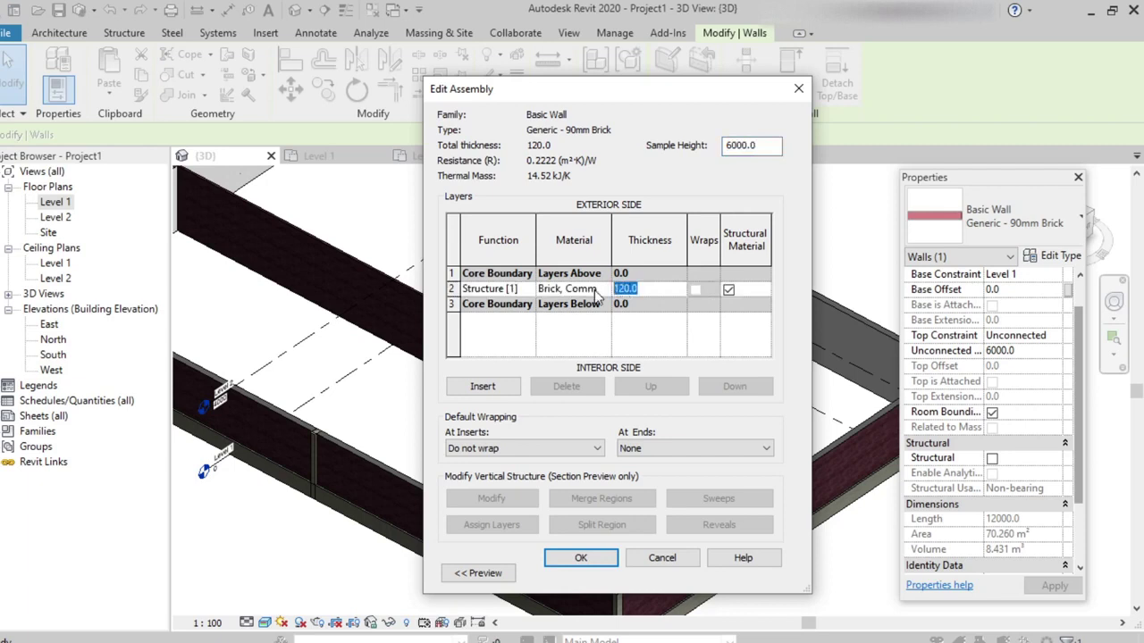
pyautogui.write('400')
pyautogui.click(581, 558)
pyautogui.click(751, 575)
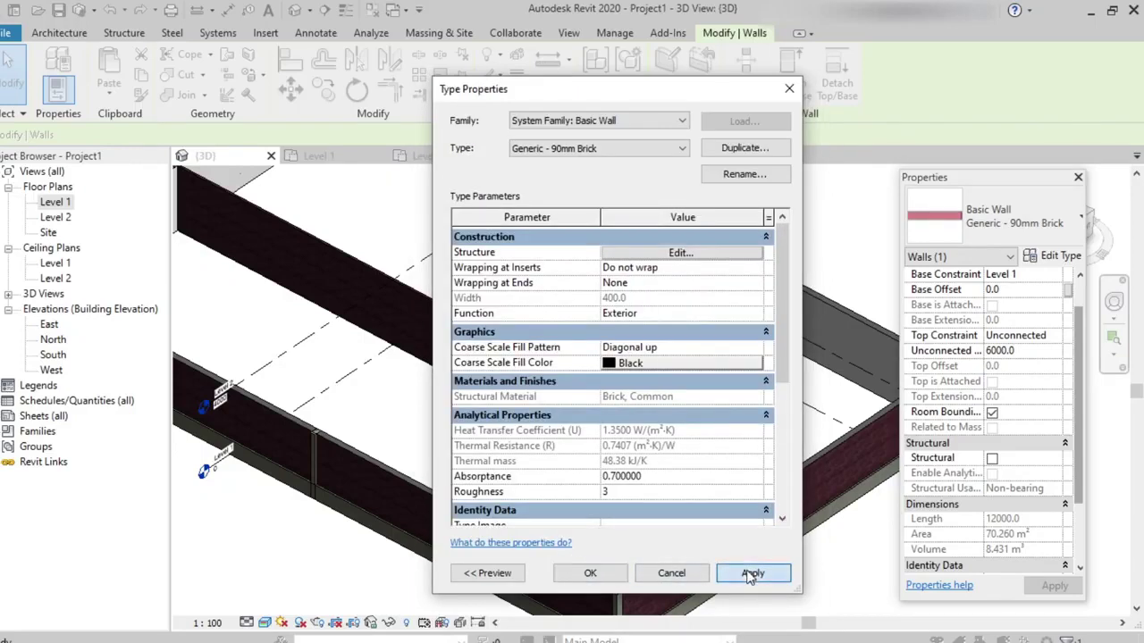
pyautogui.click(590, 575)
pyautogui.click(595, 516)
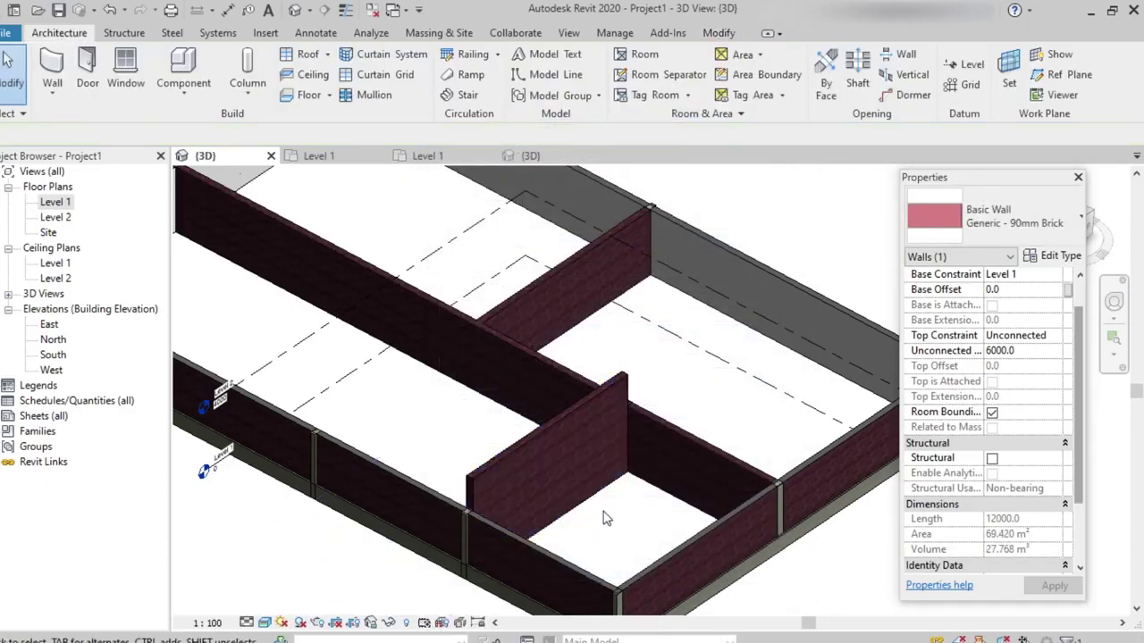
pyautogui.scroll(5, 563, 441)
pyautogui.keyDown('shift'); pyautogui.moveTo(566, 349); pyautogui.dragTo(655, 495, button='middle'); pyautogui.keyUp('shift')
pyautogui.scroll(-4, 662, 510)
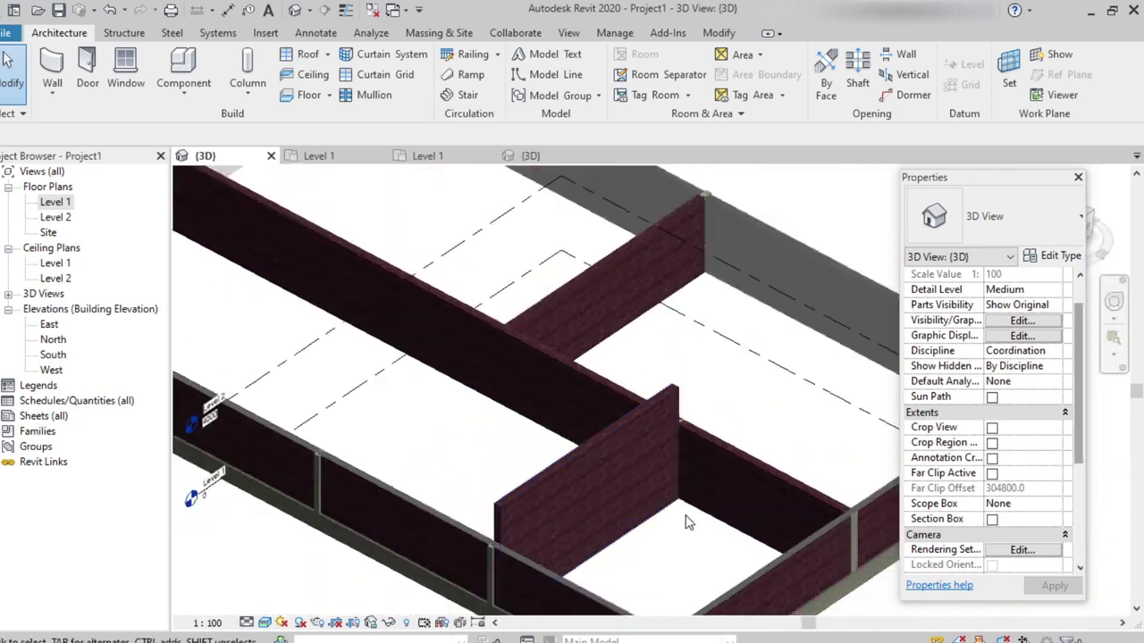
pyautogui.scroll(5, 715, 514)
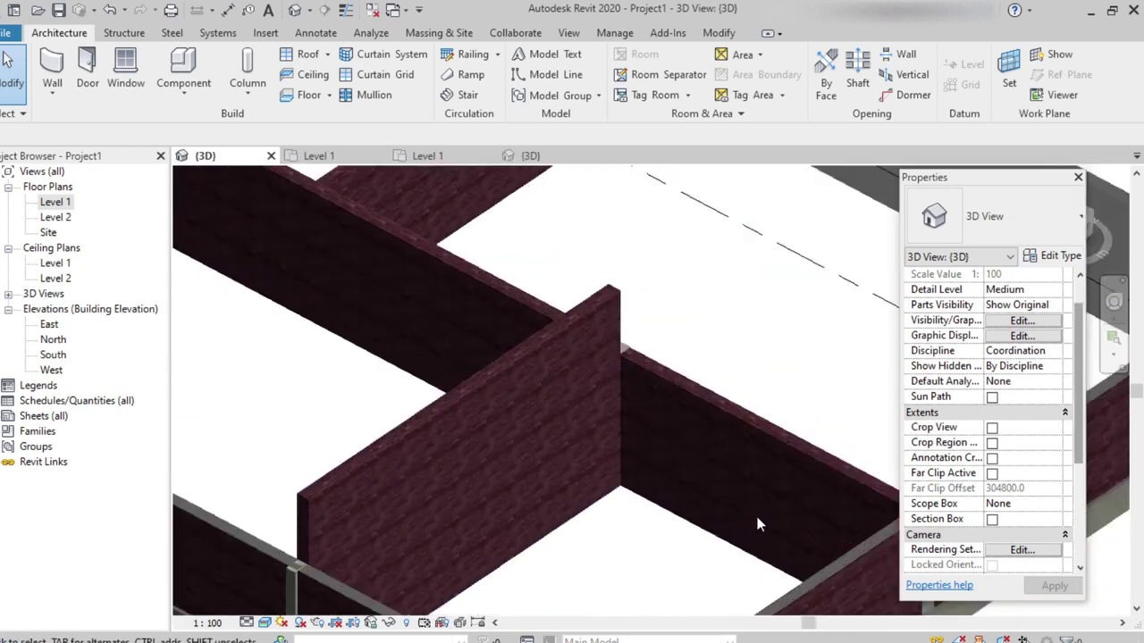
pyautogui.click(512, 367)
pyautogui.click(602, 582)
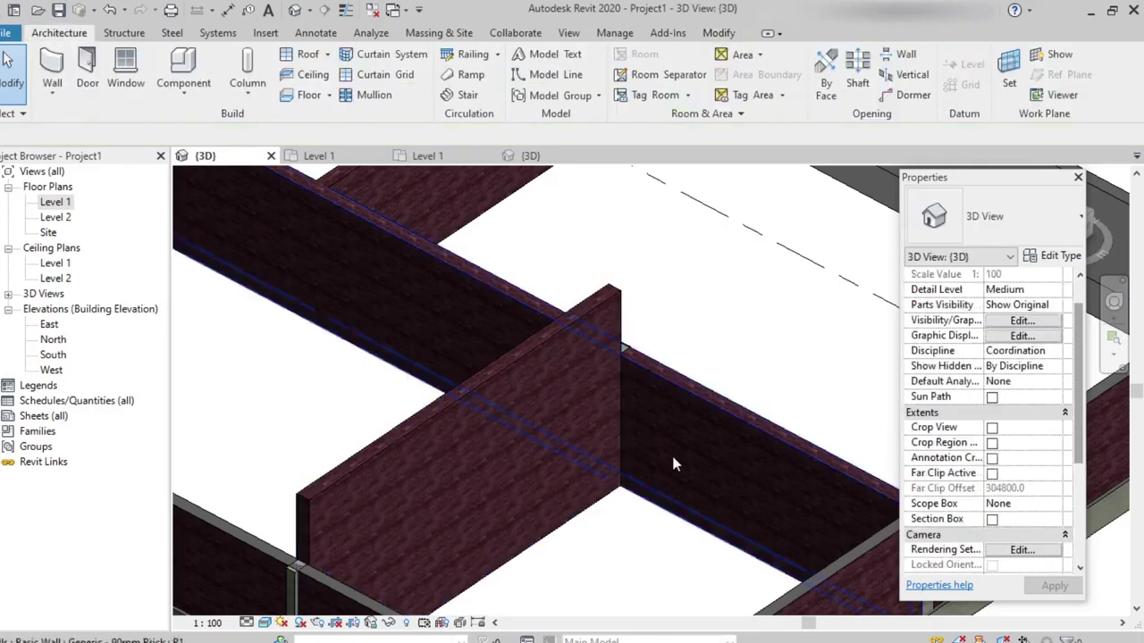
pyautogui.scroll(2, 733, 391)
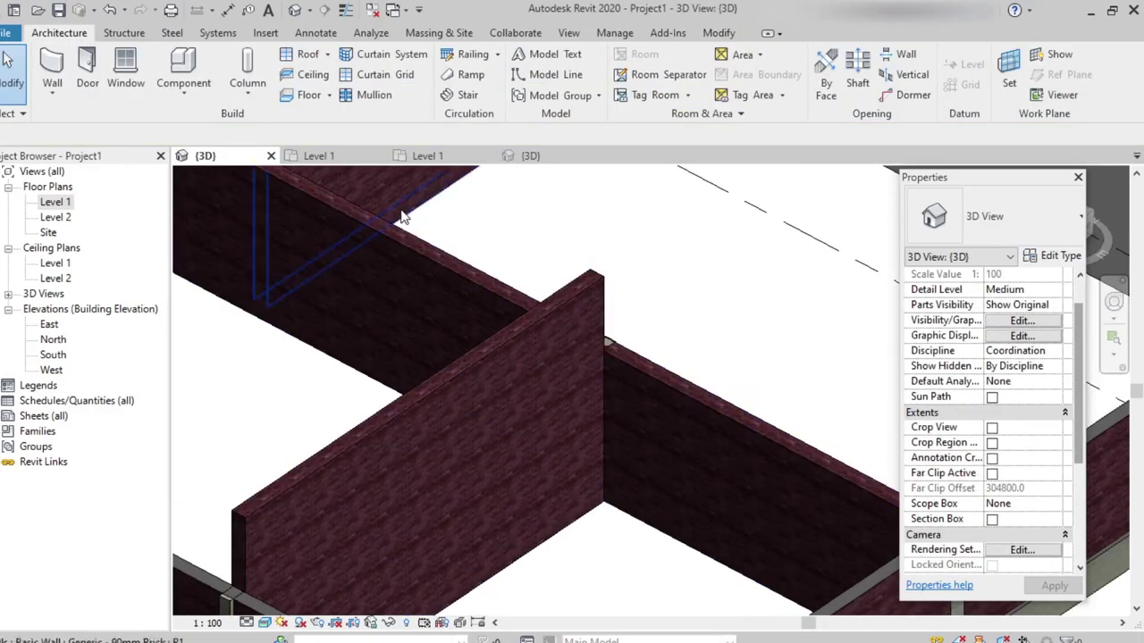
pyautogui.scroll(-3, 411, 234)
pyautogui.scroll(3, 446, 358)
pyautogui.scroll(2, 468, 393)
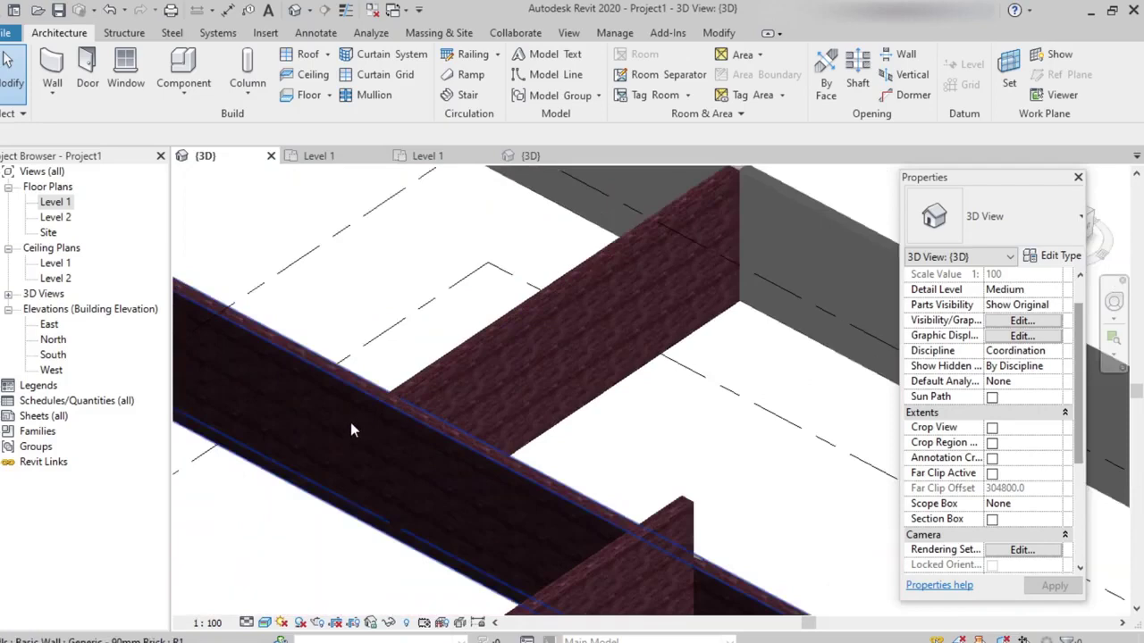
pyautogui.scroll(-4, 352, 464)
pyautogui.moveTo(429, 443); pyautogui.dragTo(417, 371, button='middle')
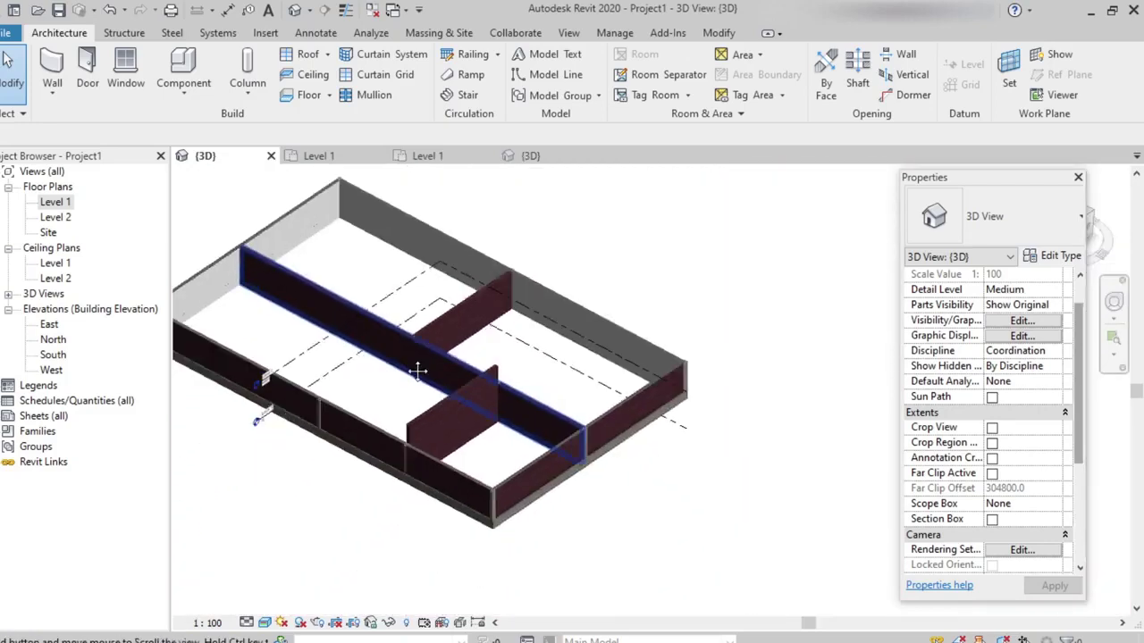
pyautogui.scroll(5, 488, 412)
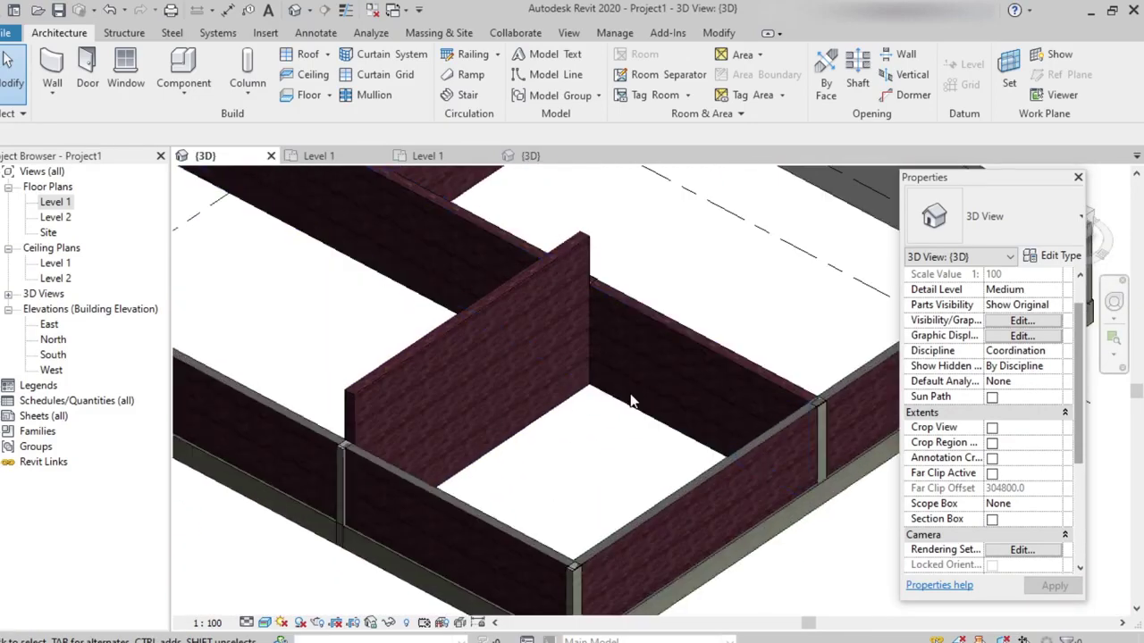
pyautogui.scroll(2, 630, 399)
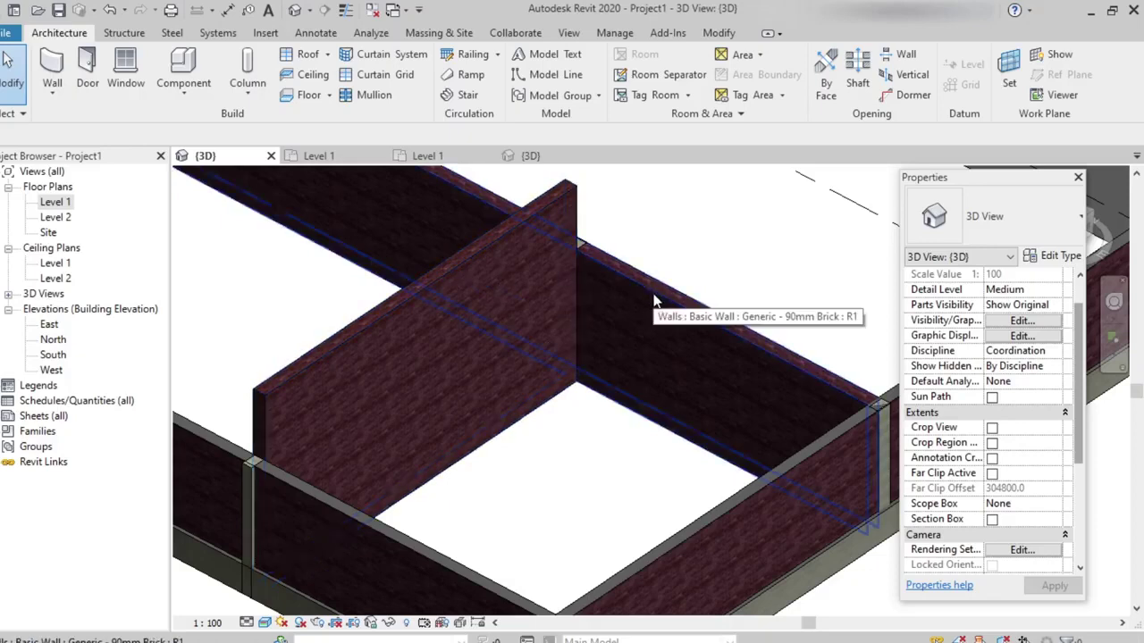
pyautogui.scroll(-3, 655, 328)
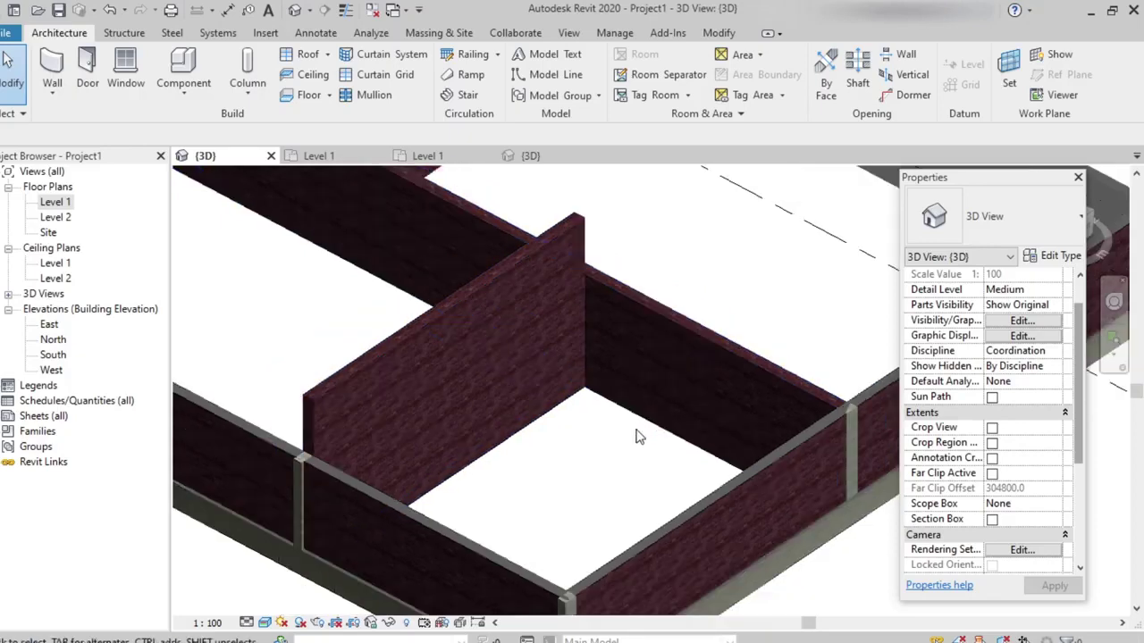
pyautogui.scroll(2, 559, 367)
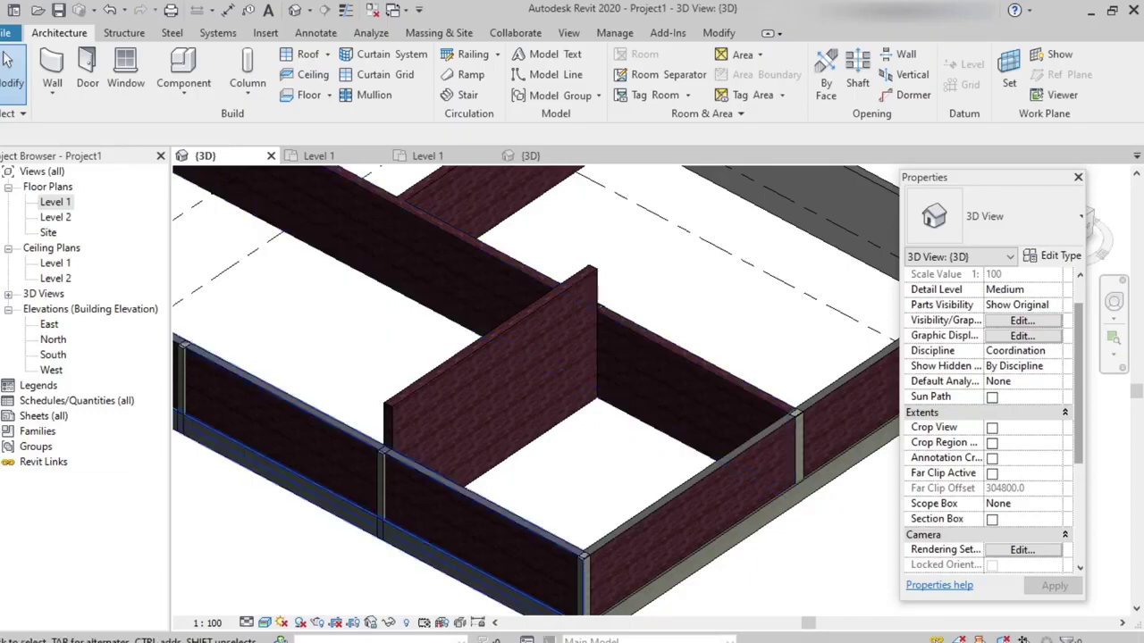
pyautogui.click(53, 203)
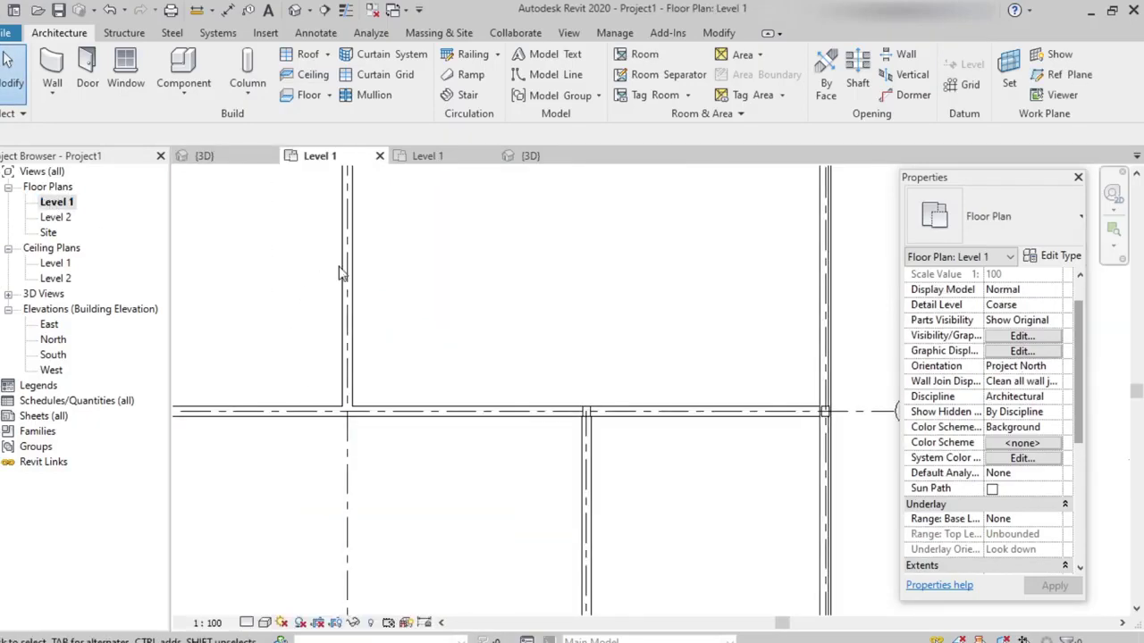
pyautogui.scroll(-2, 396, 464)
pyautogui.scroll(3, 353, 442)
pyautogui.scroll(1, 353, 442)
pyautogui.scroll(-4, 447, 492)
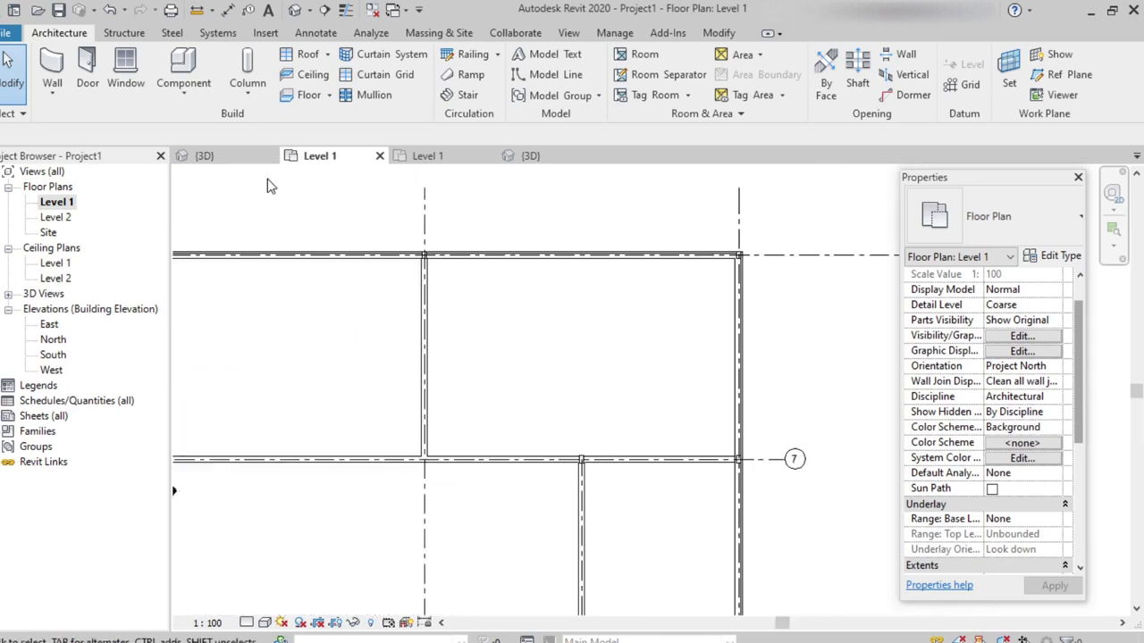
pyautogui.click(295, 10)
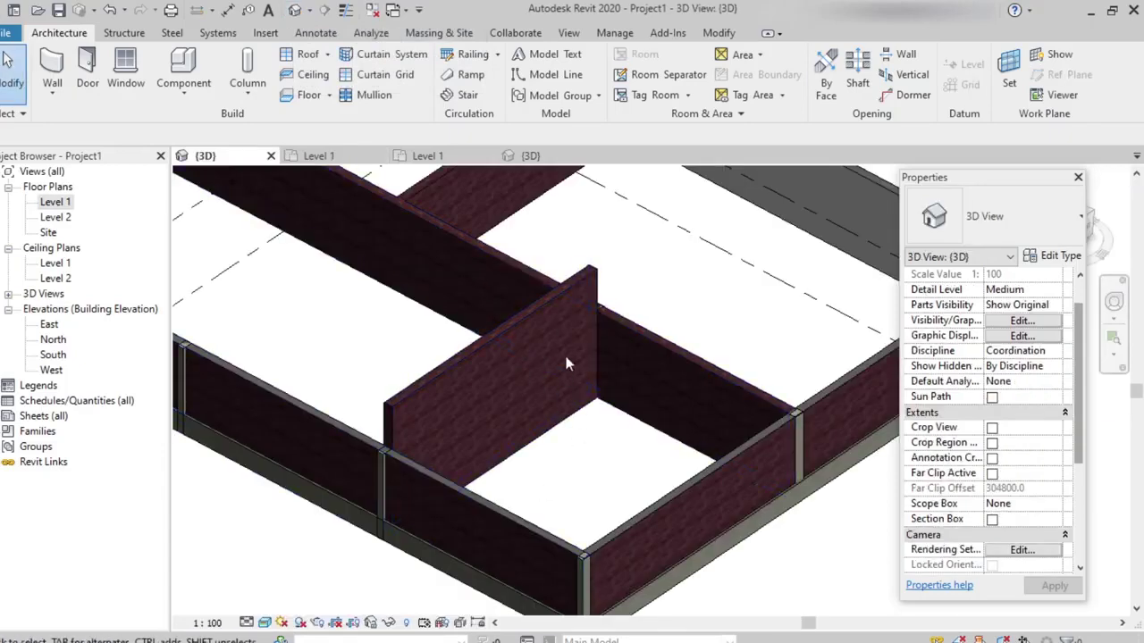
pyautogui.scroll(2, 554, 402)
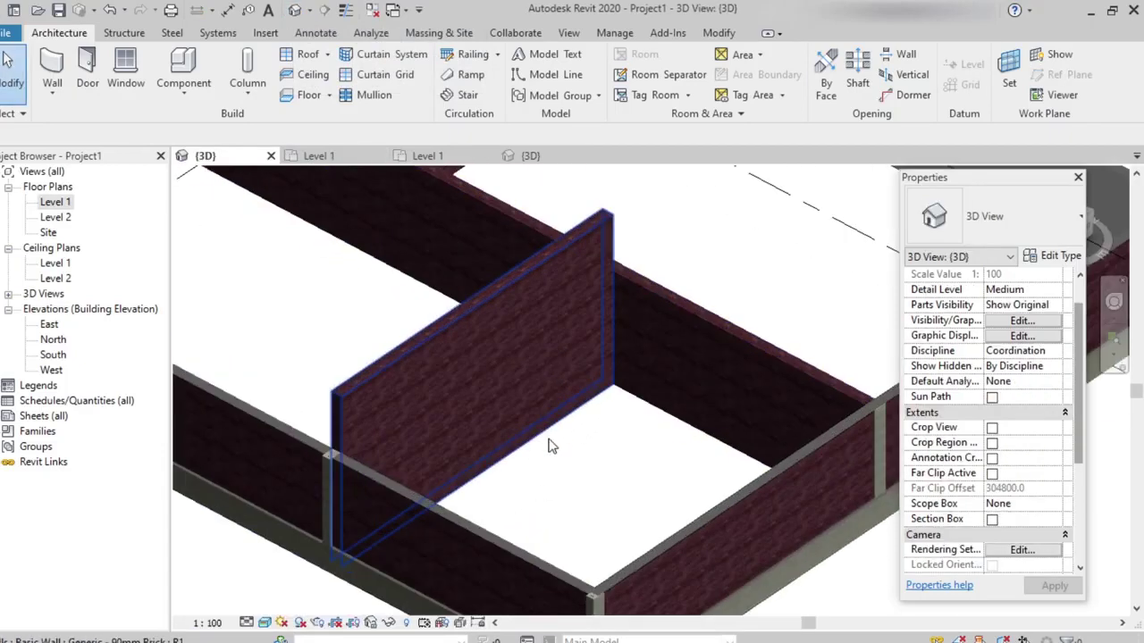
# Switch the Generic - 90mm Brick type's structure layer material from Brick, Common to Carpet.
pyautogui.click(474, 311)
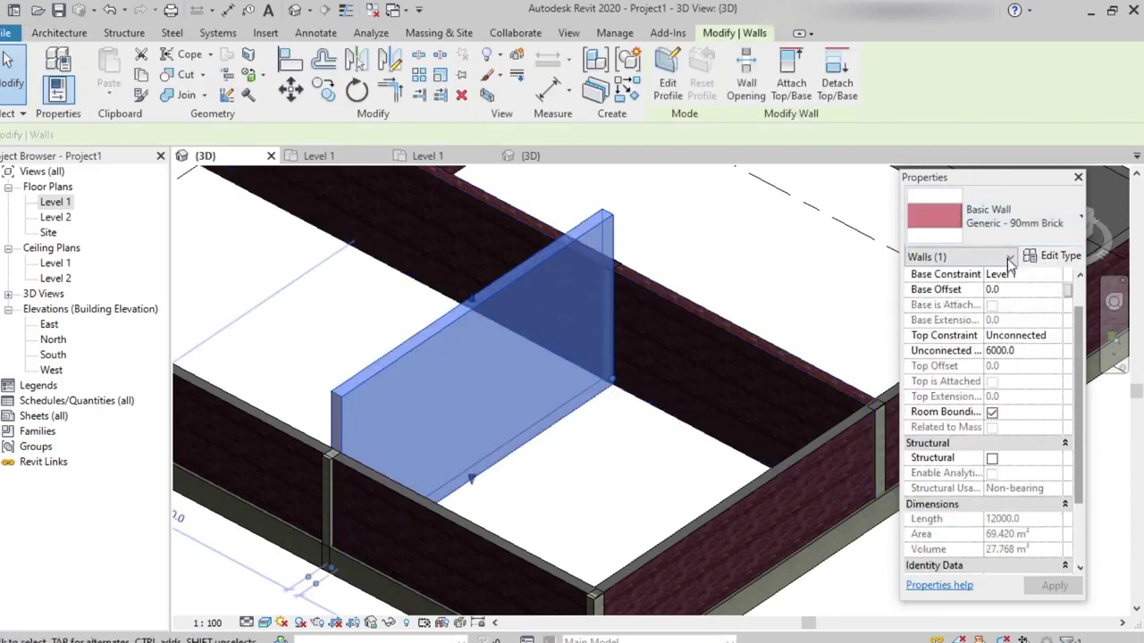
pyautogui.click(1058, 257)
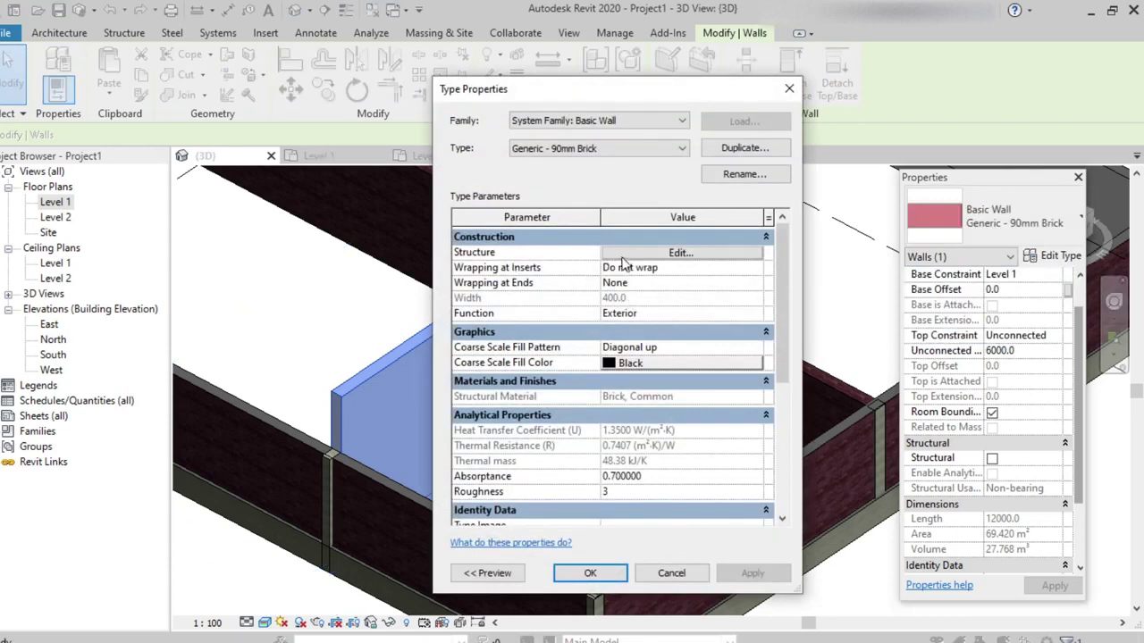
pyautogui.click(623, 256)
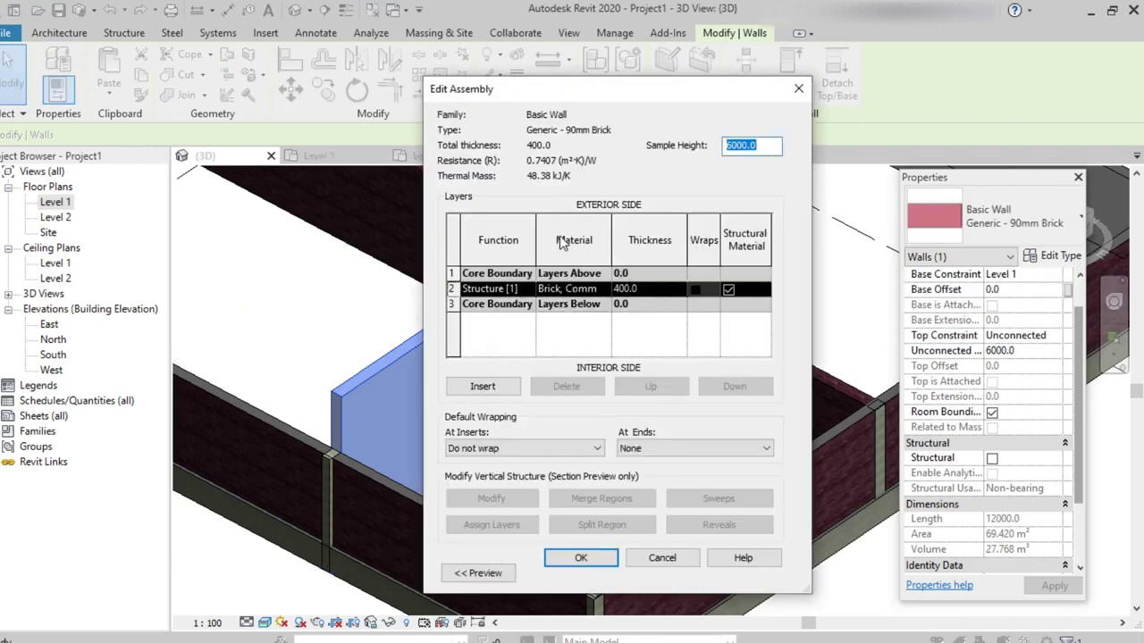
pyautogui.click(587, 291)
pyautogui.click(604, 289)
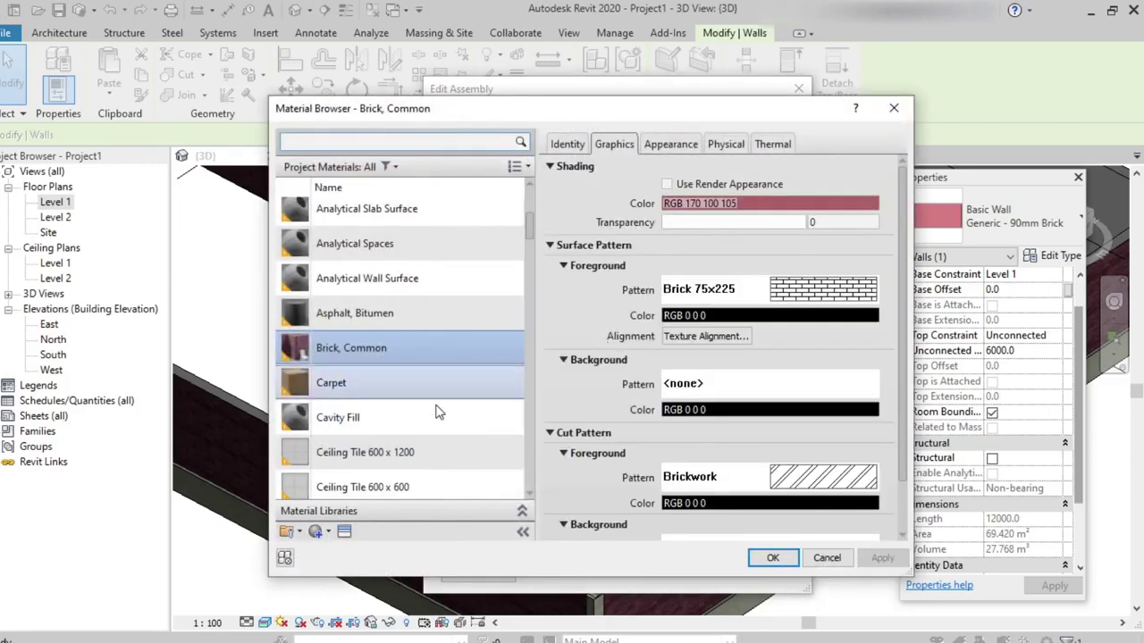
pyautogui.click(379, 386)
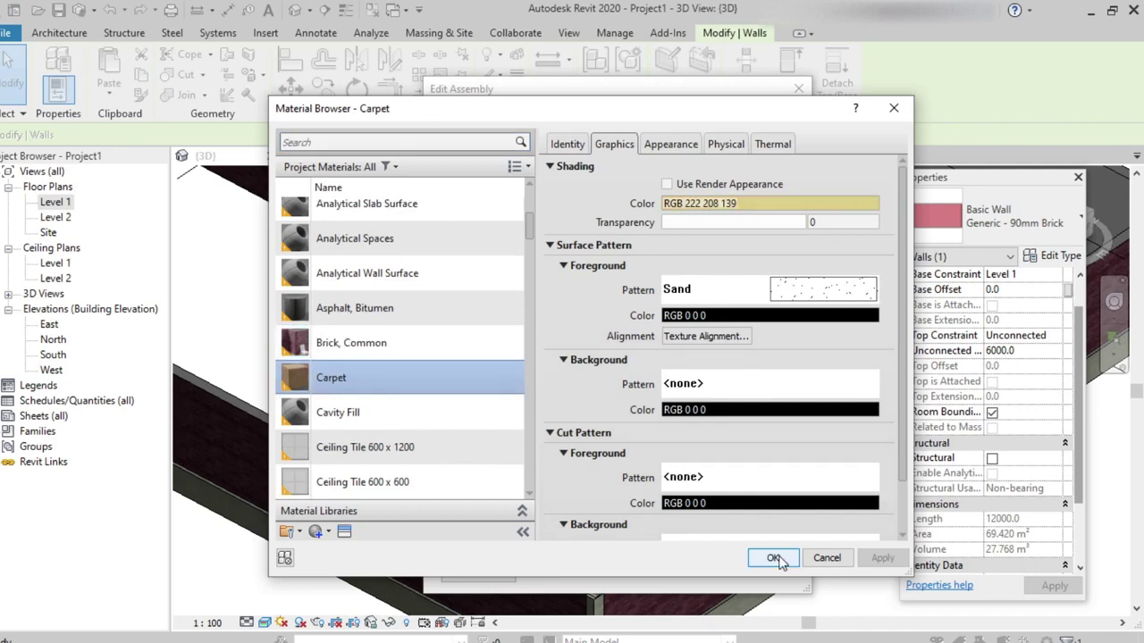
pyautogui.click(774, 558)
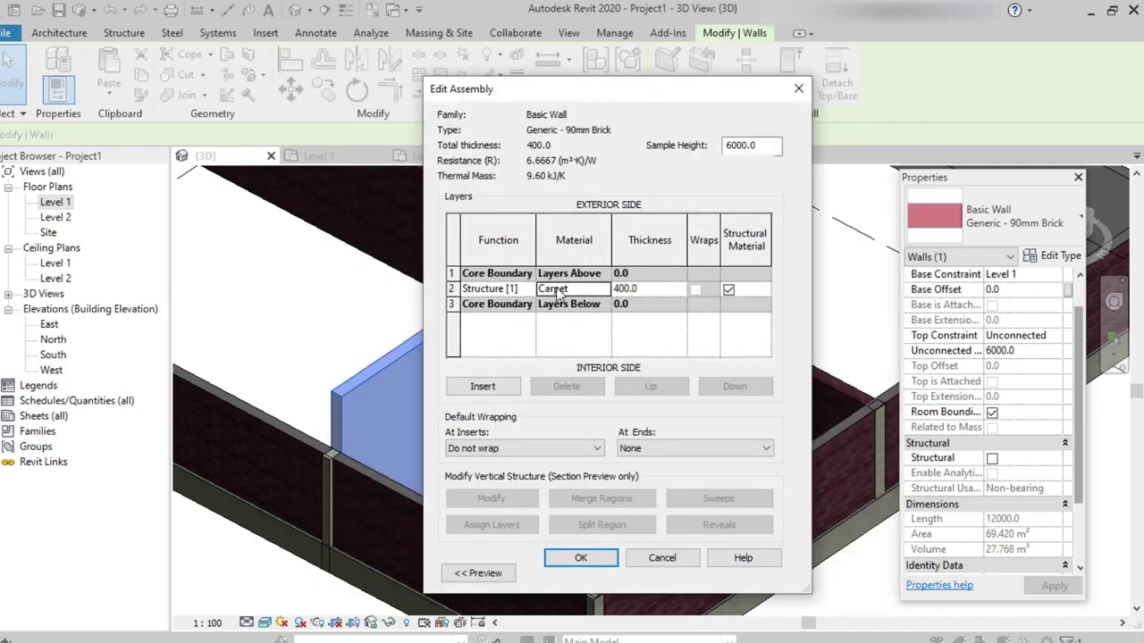
pyautogui.click(582, 558)
pyautogui.click(752, 574)
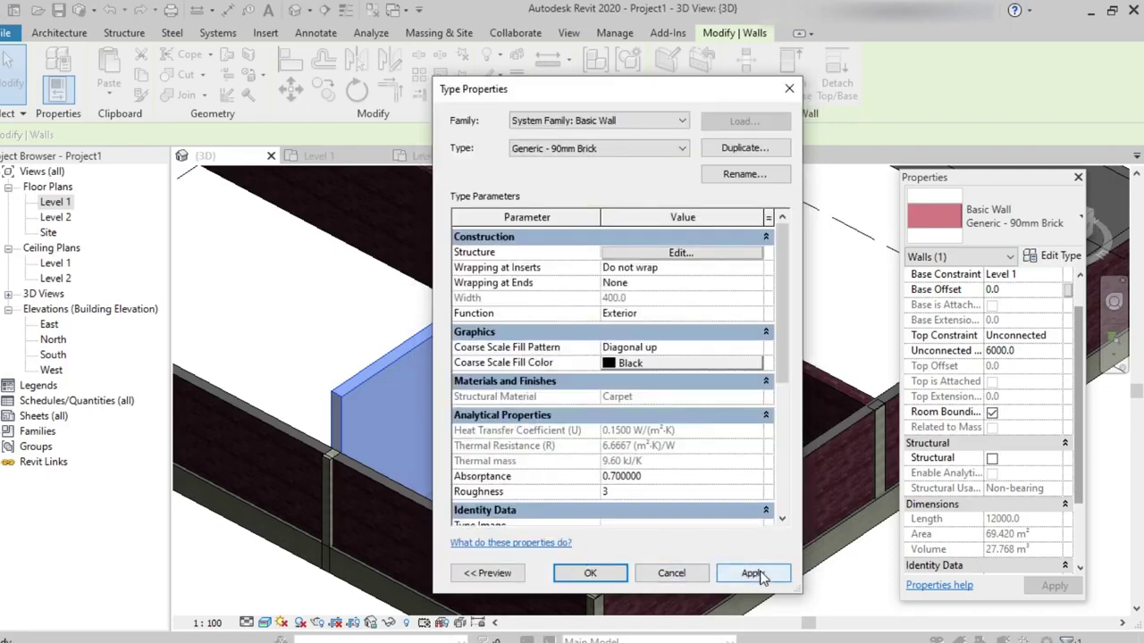
pyautogui.click(583, 576)
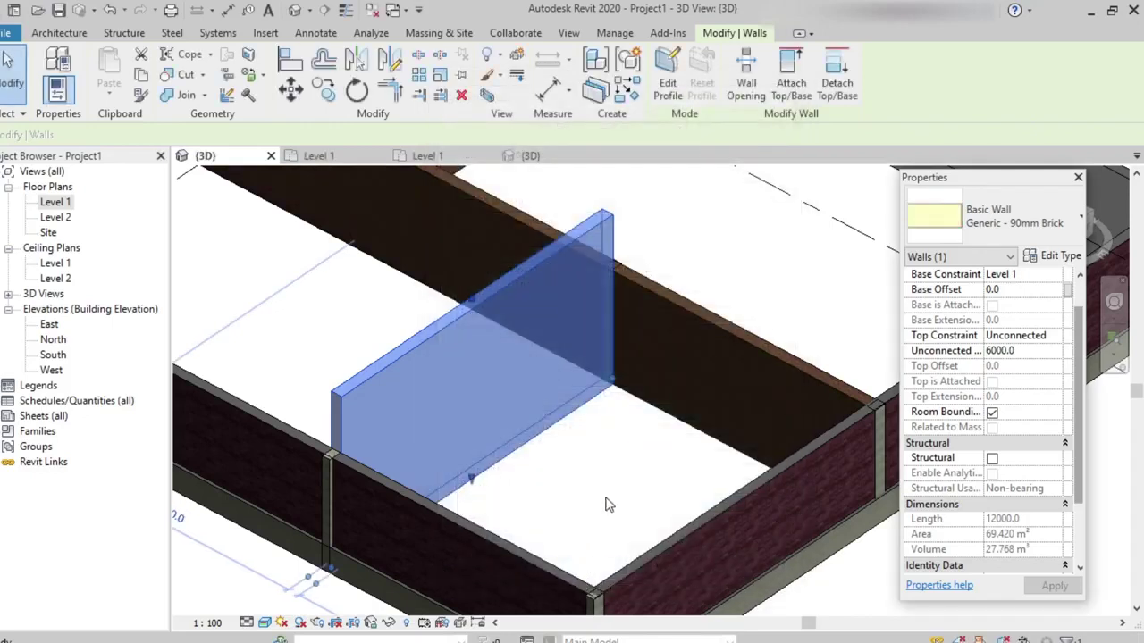
# Clear the selection, then reselect the short free-standing interior wall in the 3D view.
pyautogui.click(608, 501)
pyautogui.scroll(-2, 576, 420)
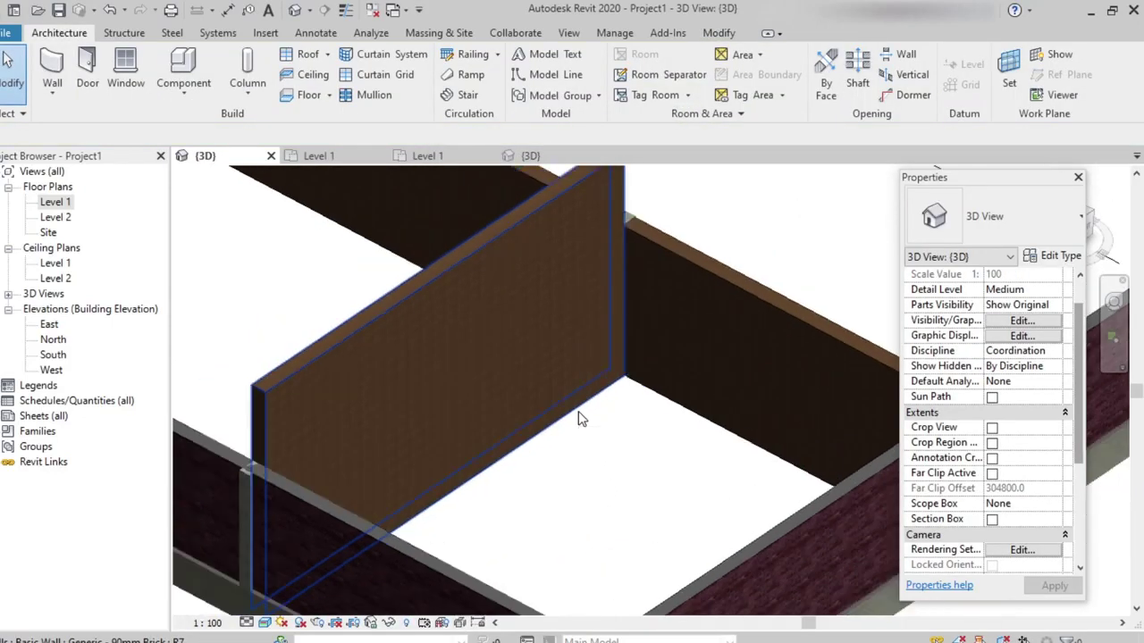
pyautogui.scroll(-2, 578, 411)
pyautogui.scroll(2, 449, 249)
pyautogui.scroll(-2, 451, 257)
pyautogui.scroll(3, 475, 304)
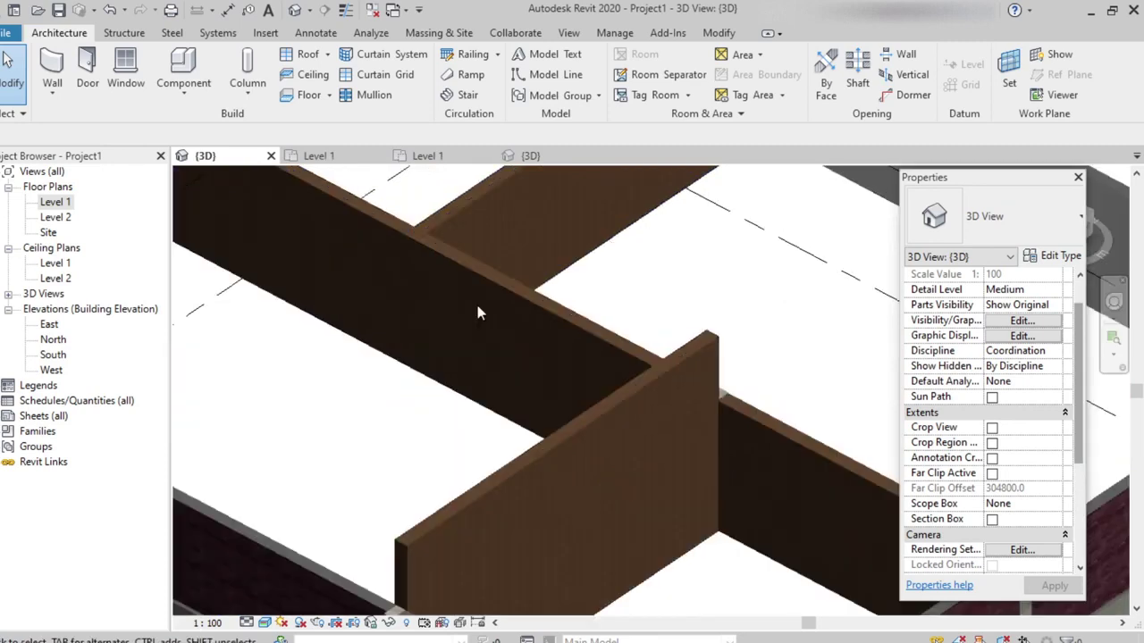
pyautogui.scroll(-3, 477, 309)
pyautogui.scroll(-2, 475, 300)
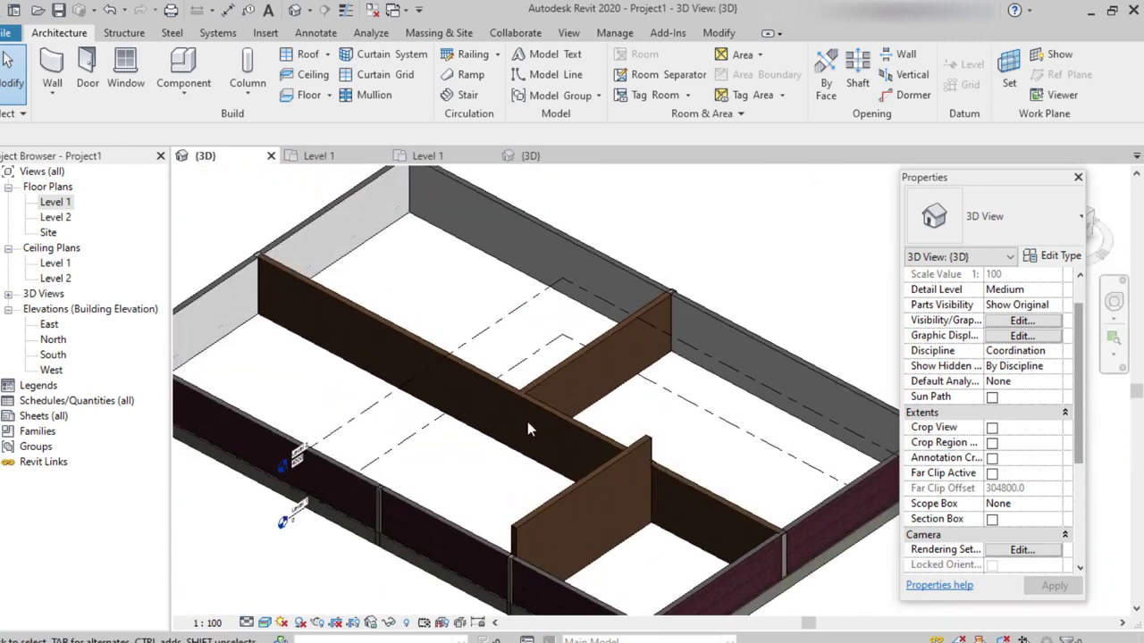
pyautogui.scroll(2, 489, 378)
pyautogui.scroll(1, 527, 374)
pyautogui.scroll(1, 528, 373)
pyautogui.scroll(2, 507, 414)
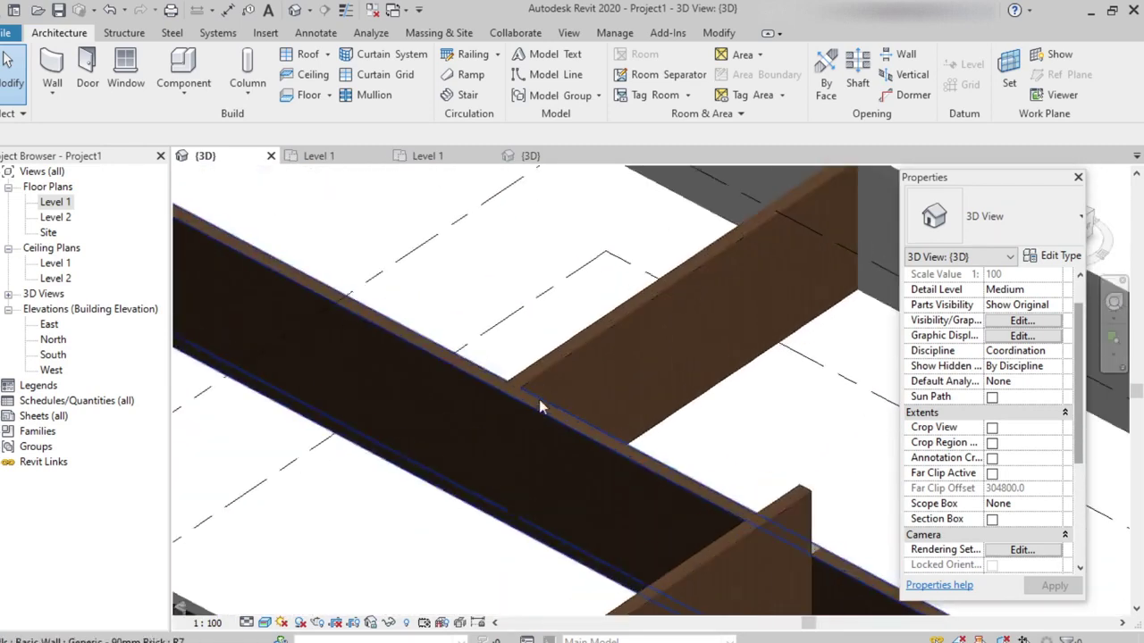
pyautogui.scroll(1, 536, 399)
pyautogui.scroll(1, 489, 417)
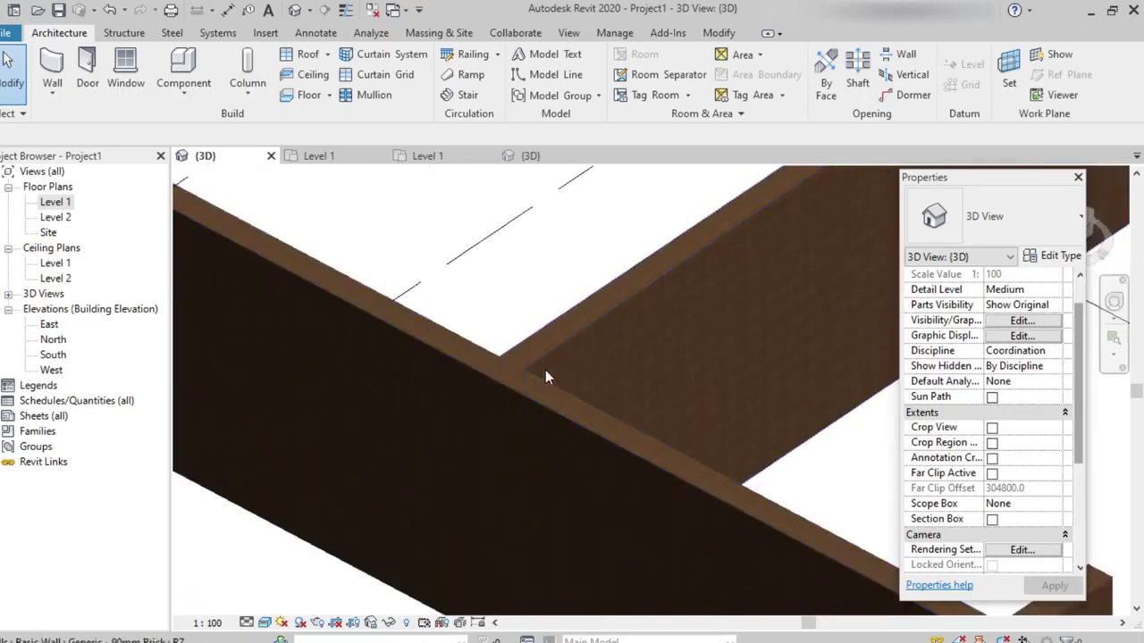
pyautogui.scroll(-5, 514, 417)
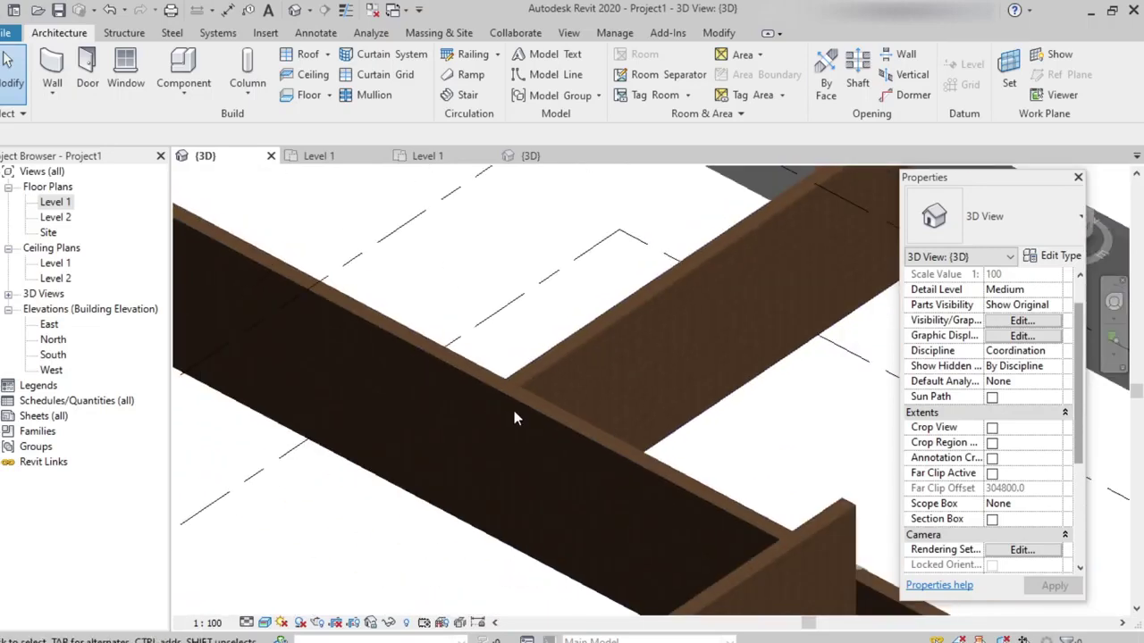
pyautogui.scroll(3, 605, 544)
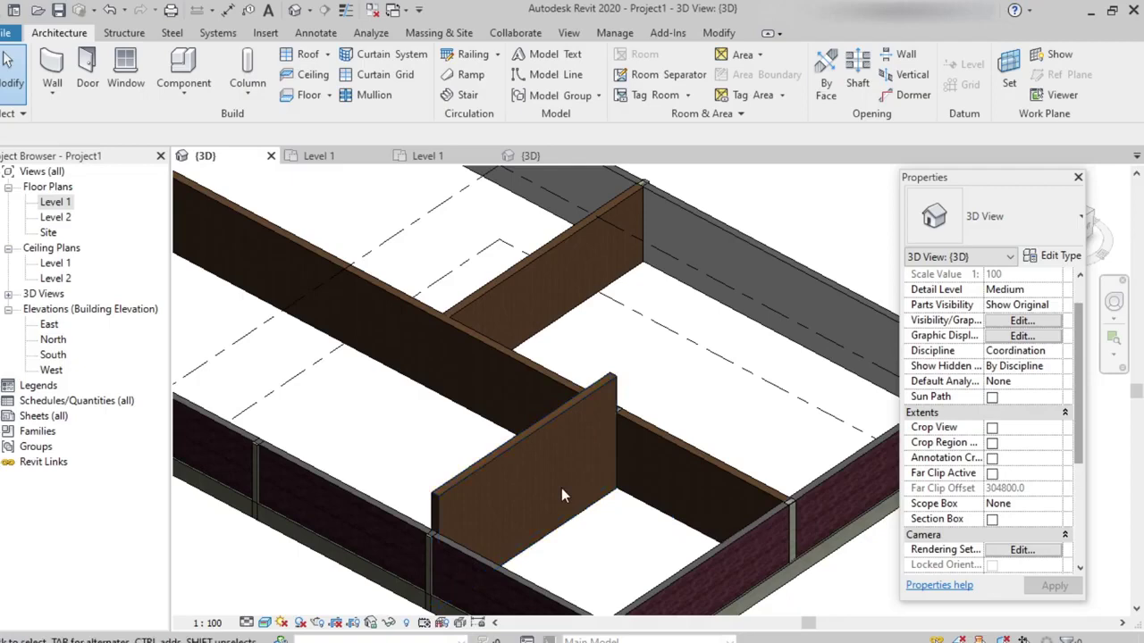
pyautogui.click(527, 428)
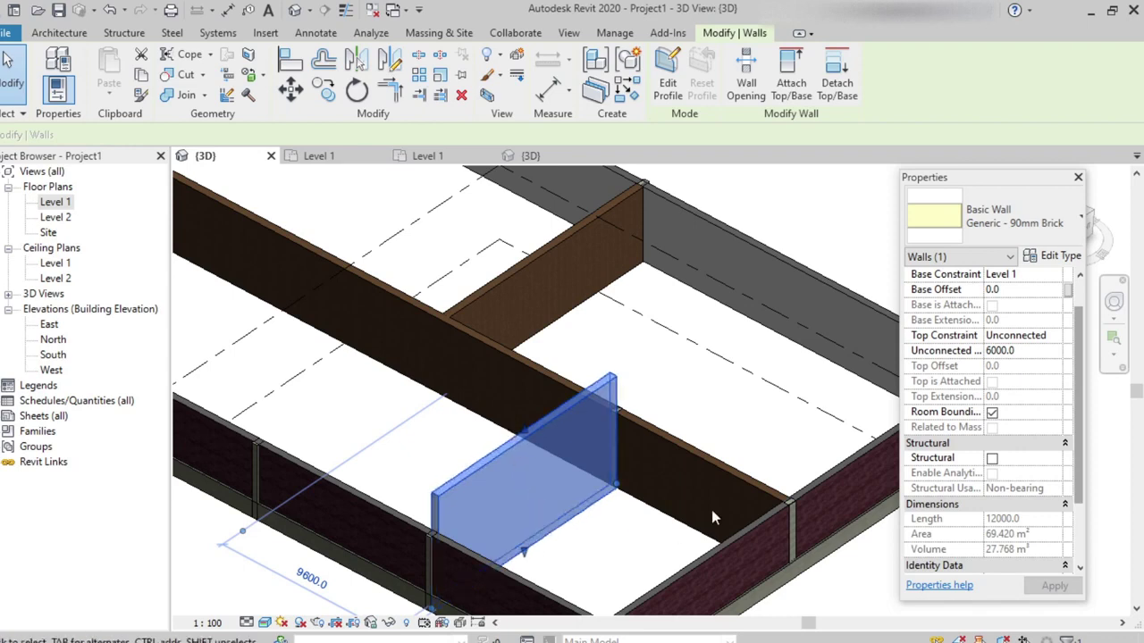
# Duplicate the wall type as 'kitchen wall' and open its Structure layer editor.
pyautogui.click(1054, 257)
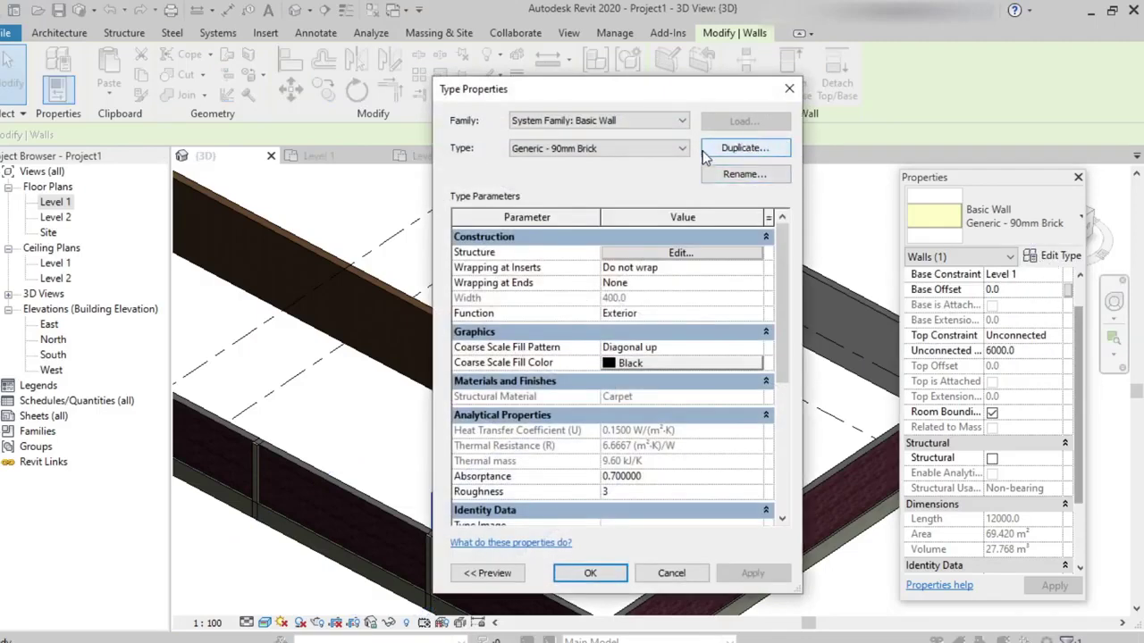
pyautogui.click(774, 154)
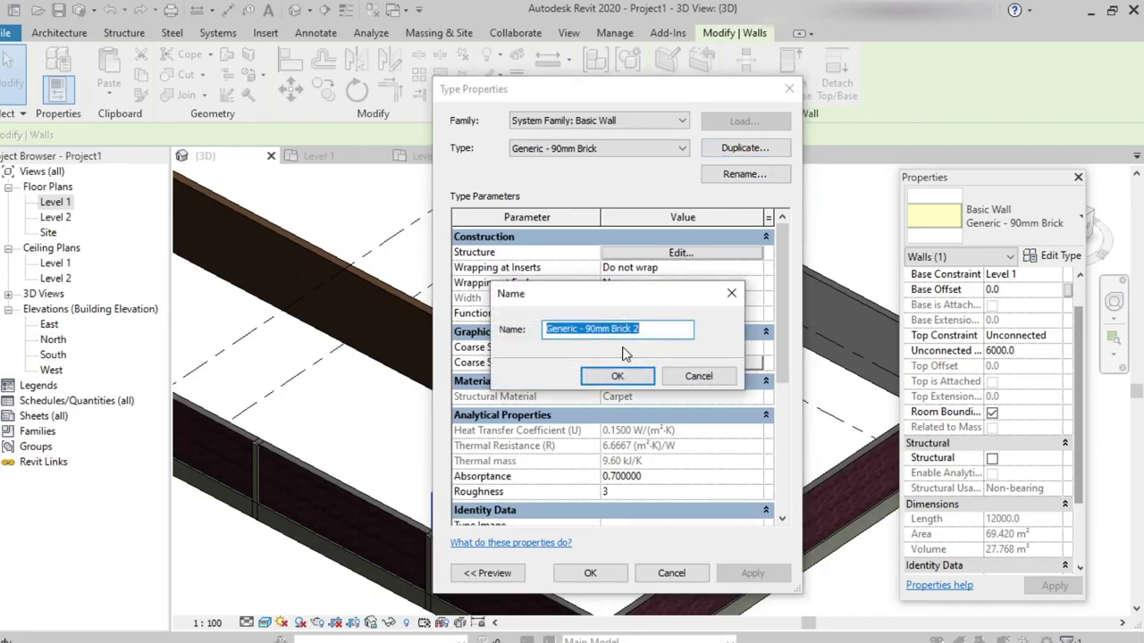
pyautogui.write('kitchen')
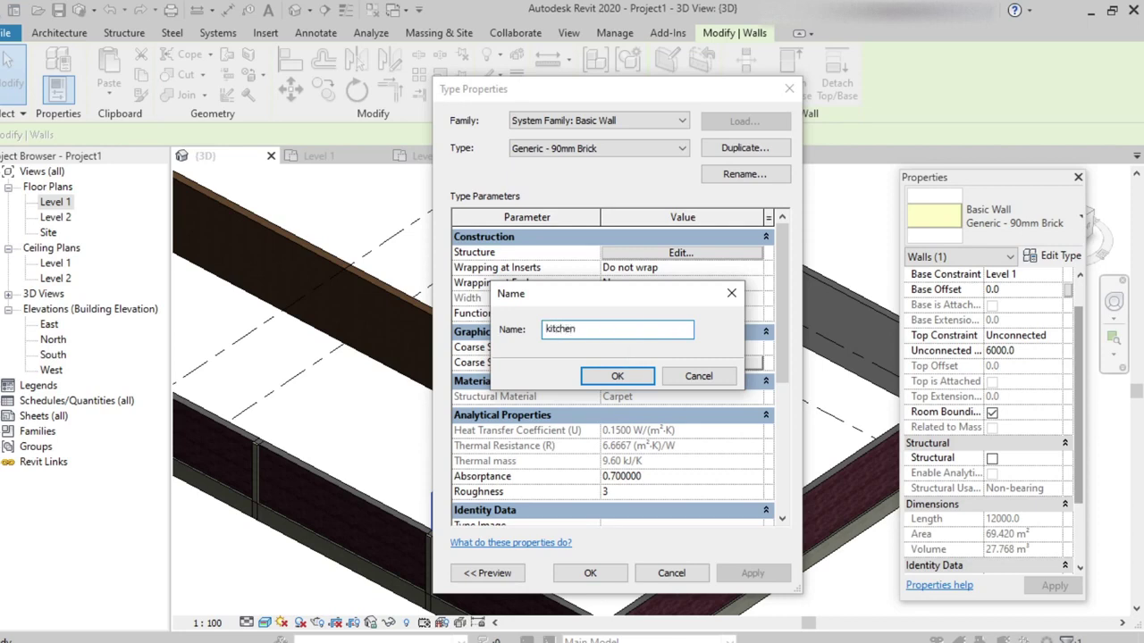
pyautogui.write(' wall')
pyautogui.click(634, 378)
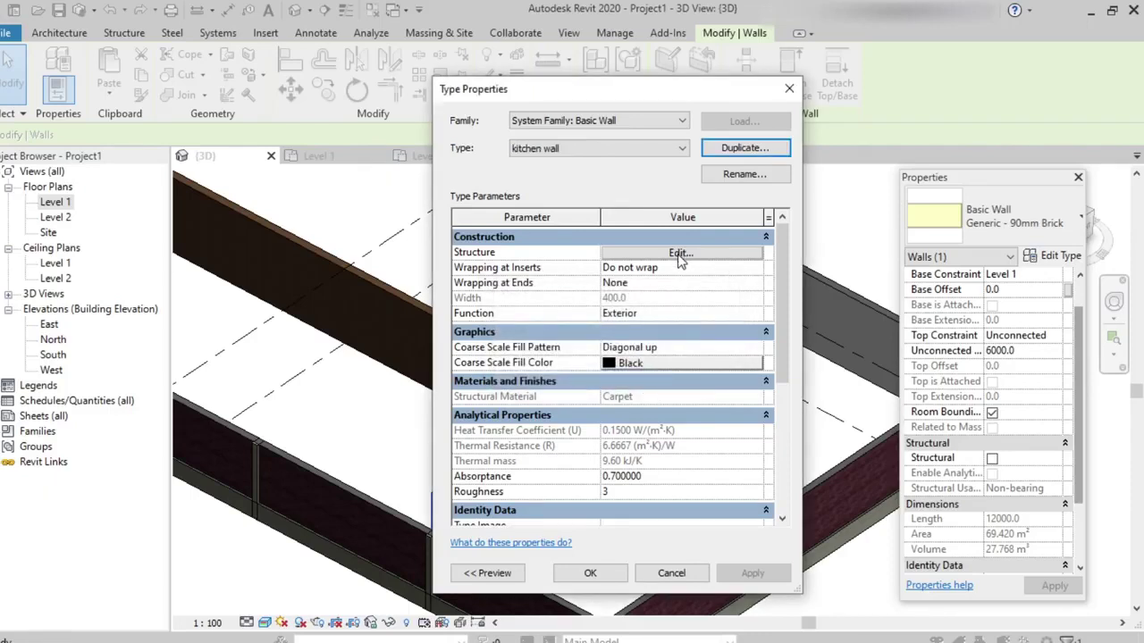
pyautogui.click(651, 256)
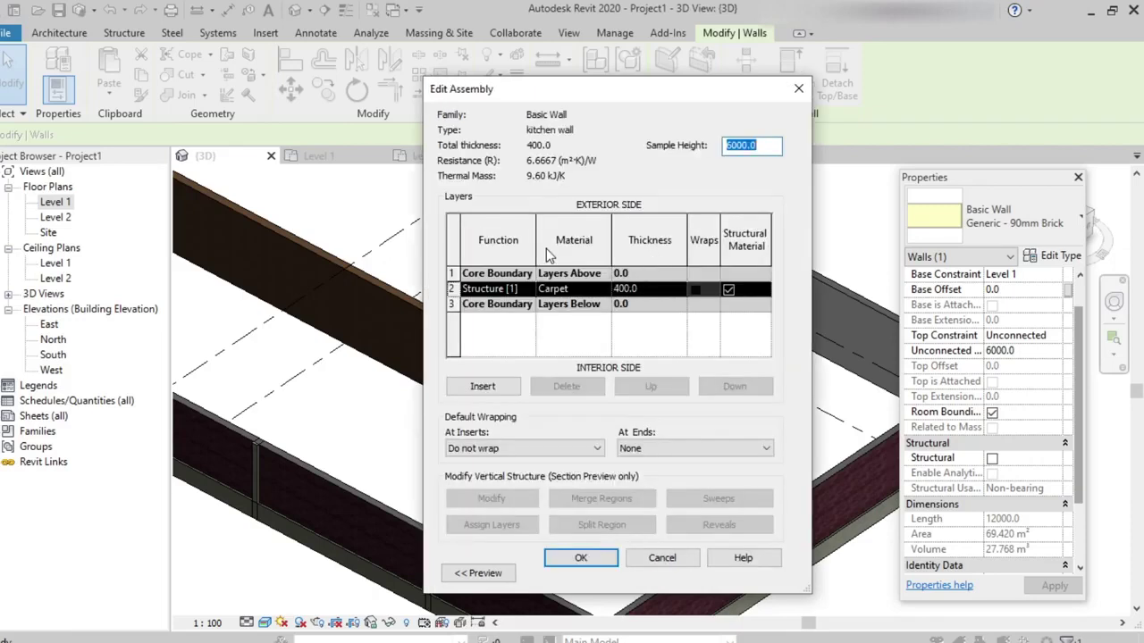
# Assign Brick, Common as the kitchen wall type's structure layer material.
pyautogui.click(582, 288)
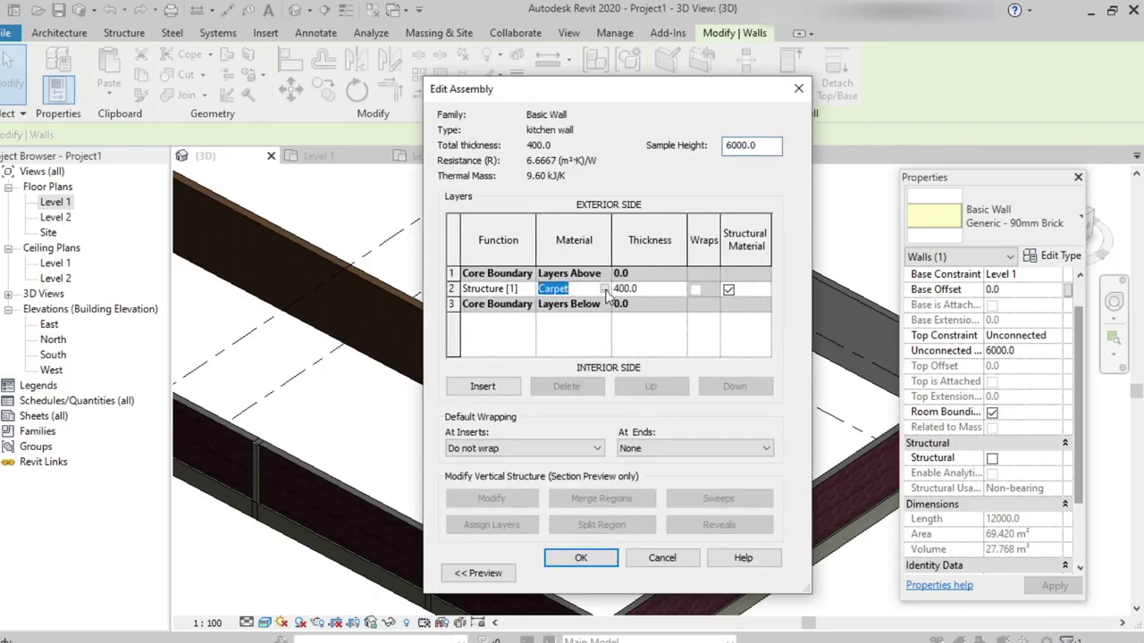
pyautogui.click(604, 288)
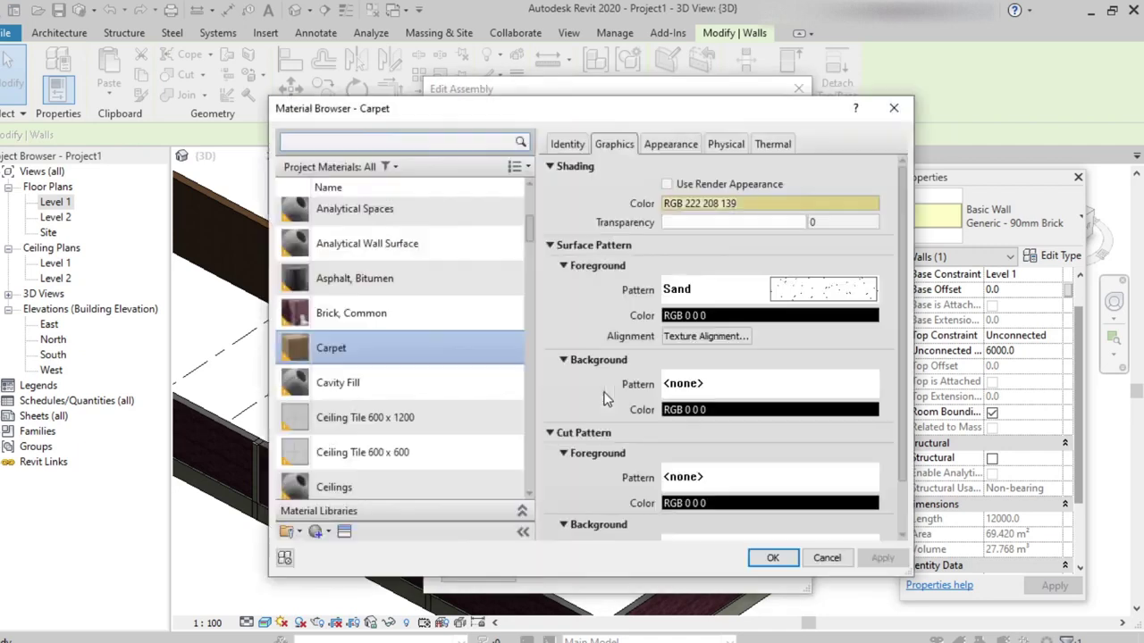
pyautogui.doubleClick(371, 314)
pyautogui.click(577, 558)
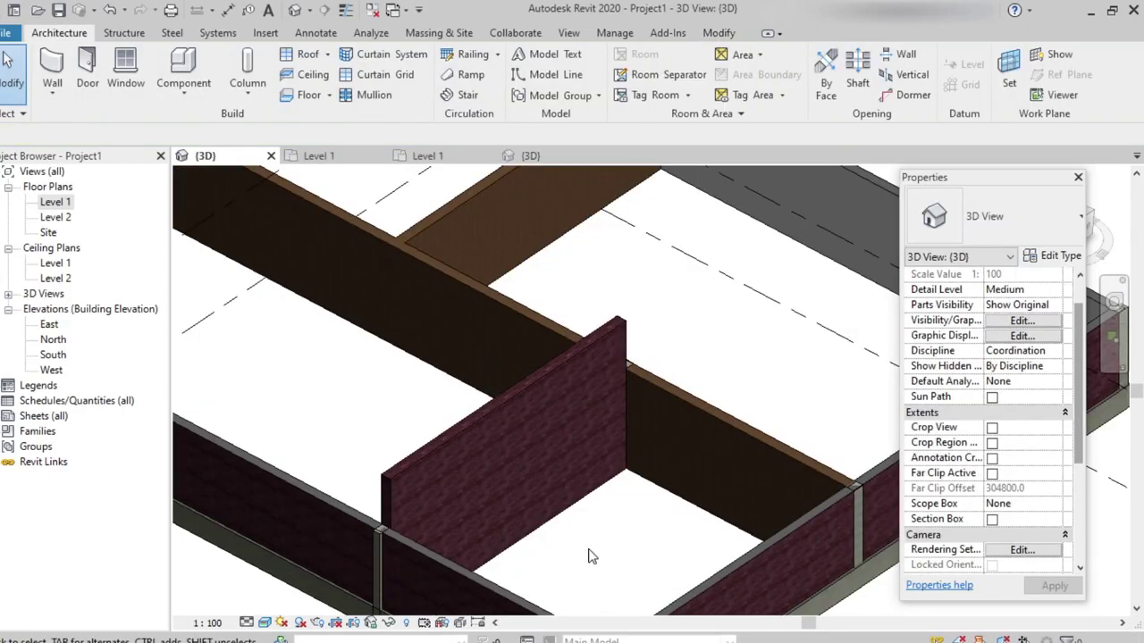
# Frame the raised 6000-high brick kitchen wall in the 3D view and select it.
pyautogui.scroll(2, 588, 556)
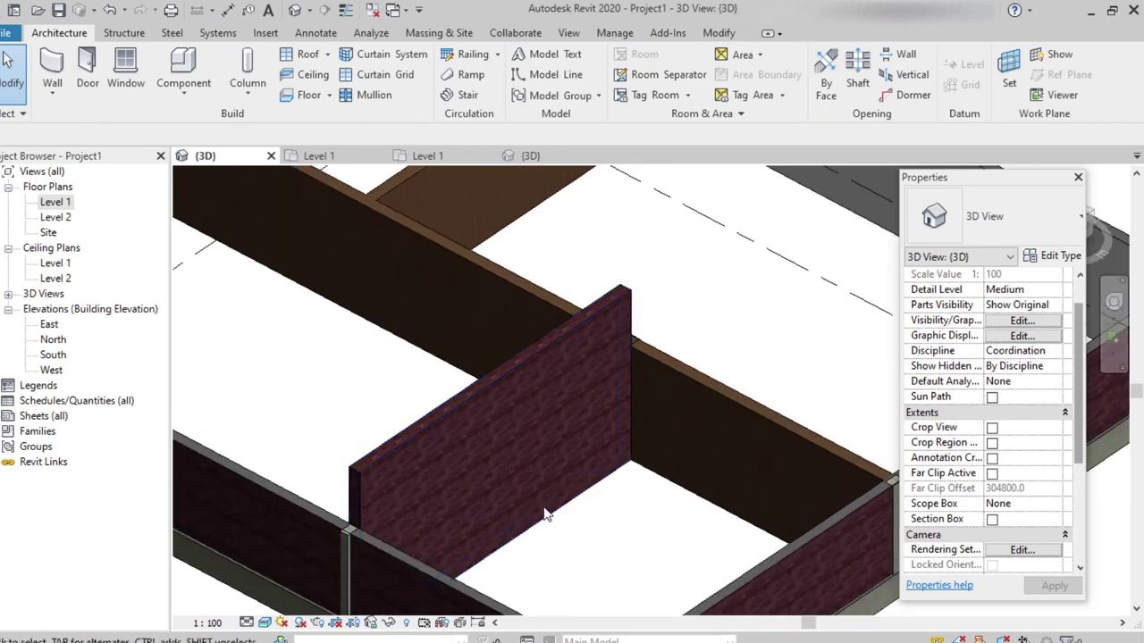
pyautogui.moveTo(402, 238); pyautogui.dragTo(495, 395, button='middle')
pyautogui.scroll(2, 459, 335)
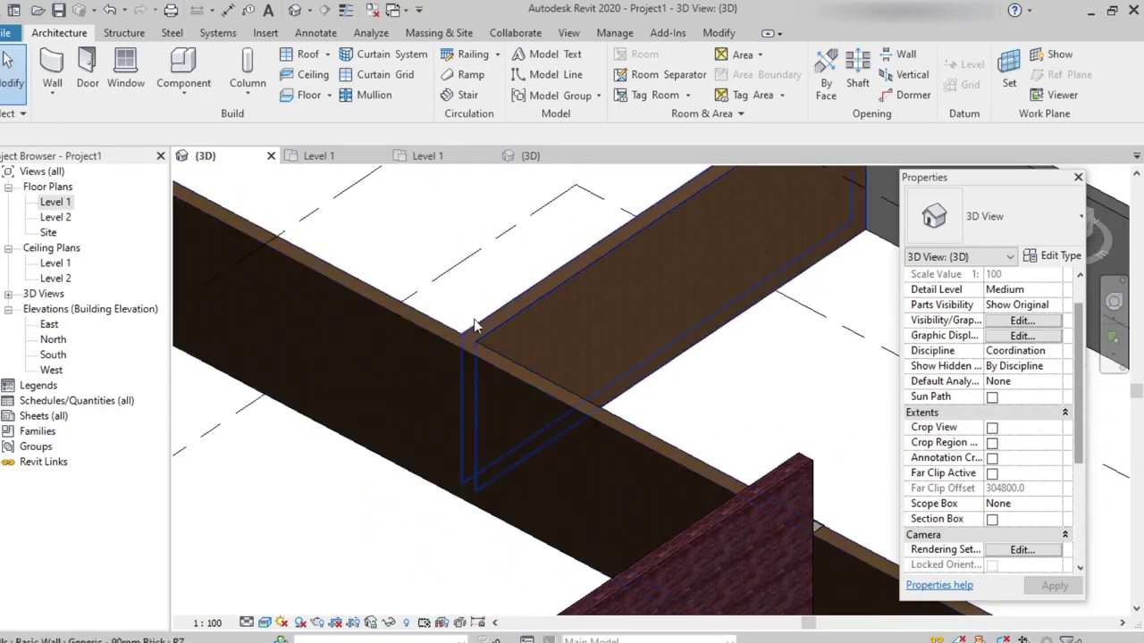
pyautogui.scroll(-2, 438, 347)
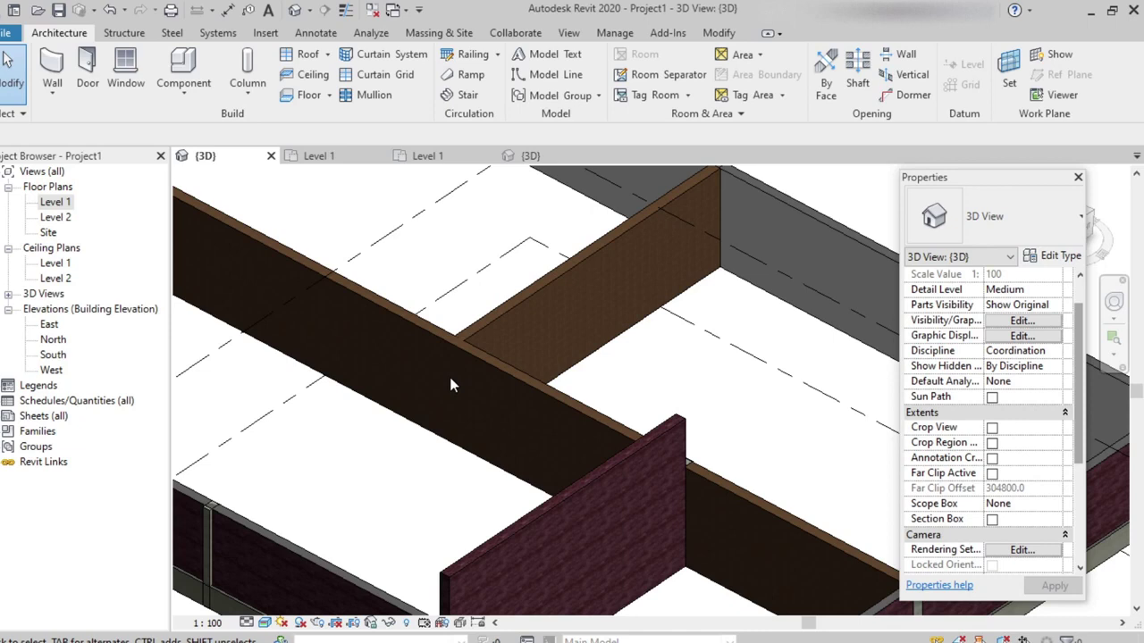
pyautogui.scroll(-2, 631, 543)
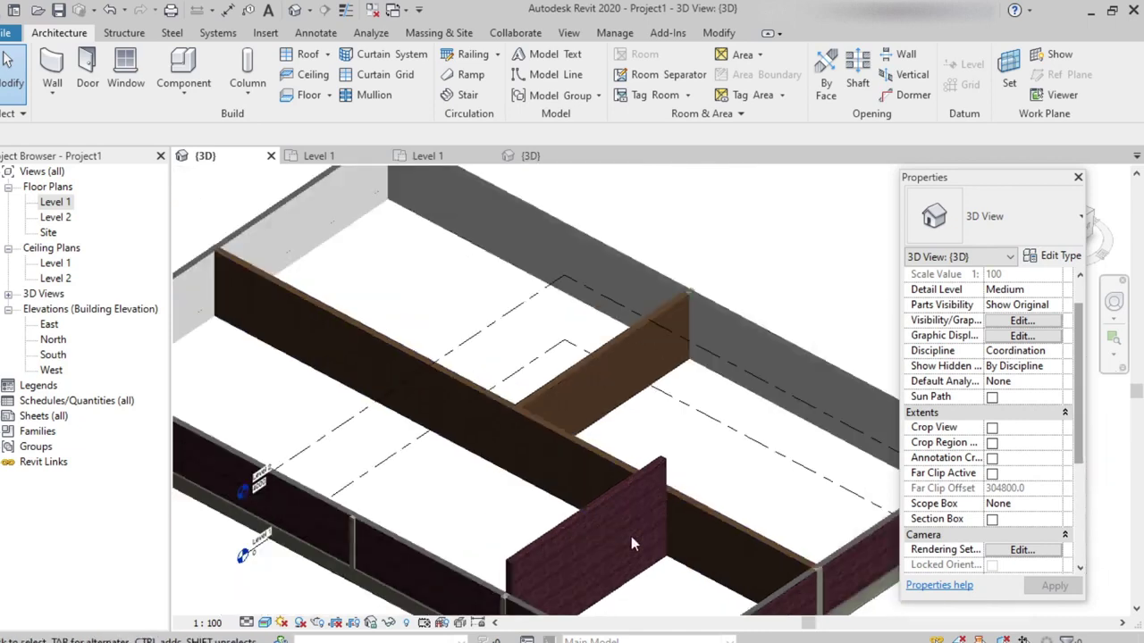
pyautogui.moveTo(631, 536); pyautogui.dragTo(588, 463, button='middle')
pyautogui.click(563, 427)
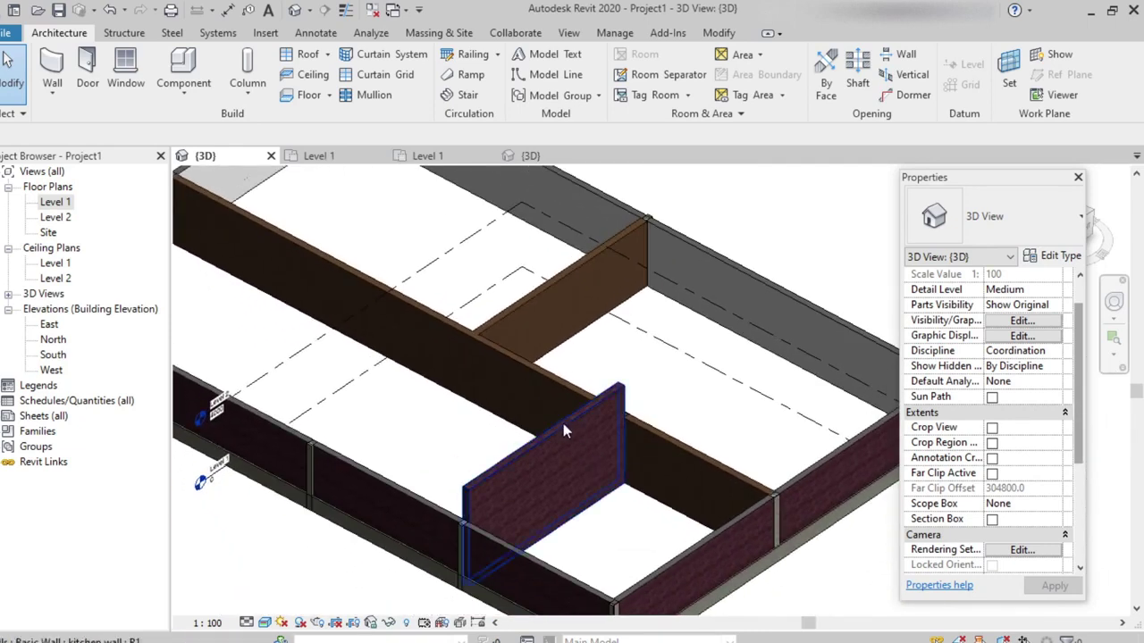
pyautogui.click(563, 426)
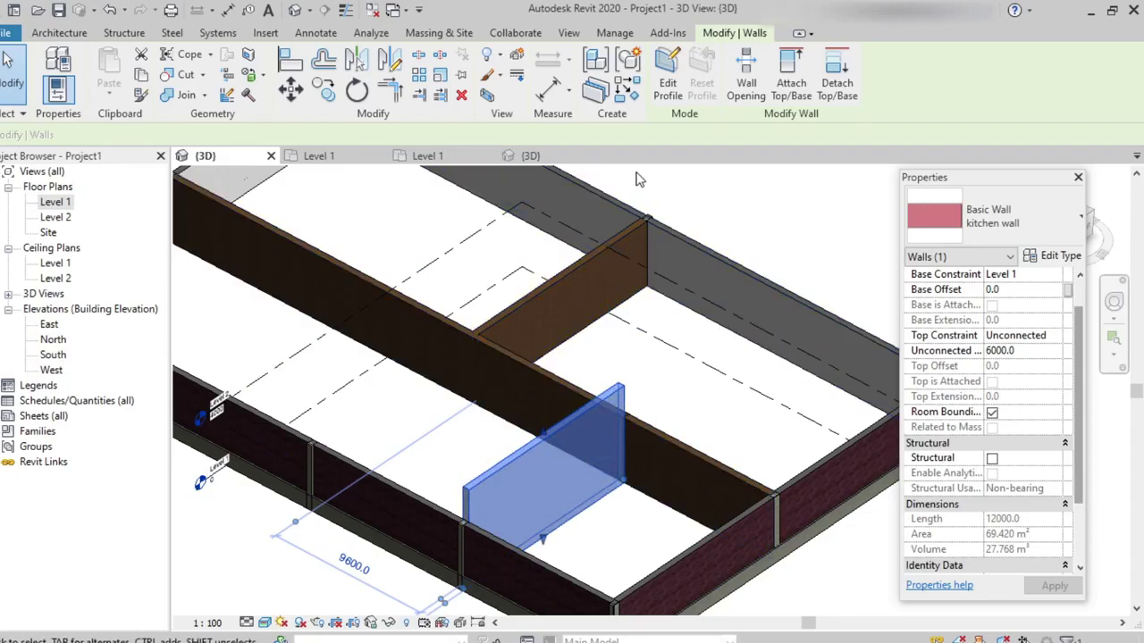
# Sketch a rectangle in the wall's Edit Profile to cut an opening, then finish editing.
pyautogui.click(666, 86)
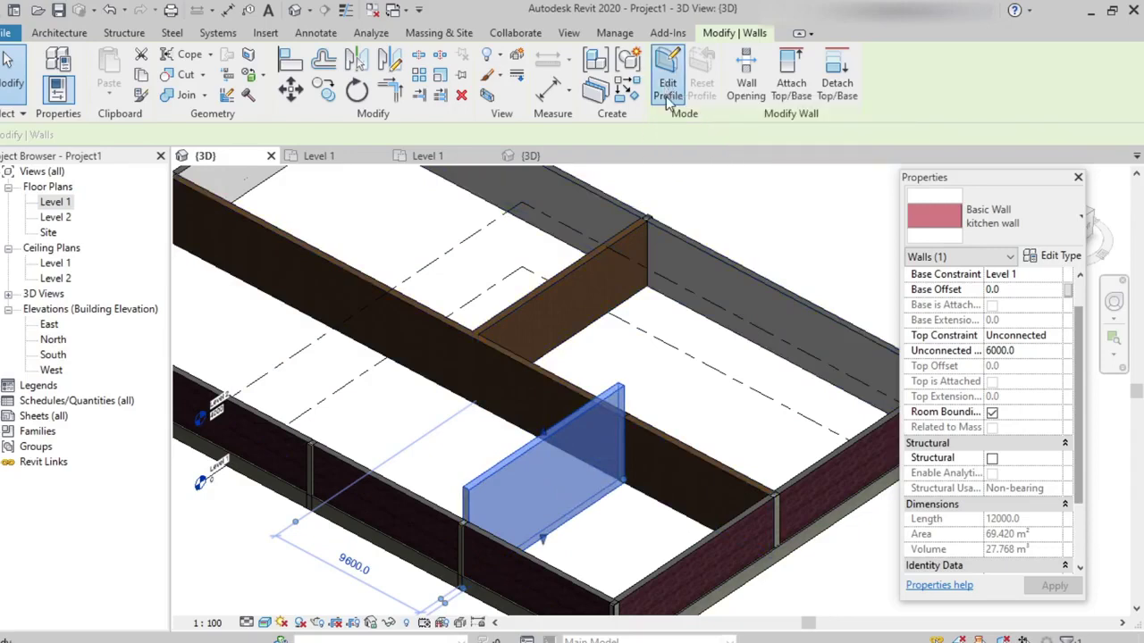
pyautogui.scroll(3, 587, 537)
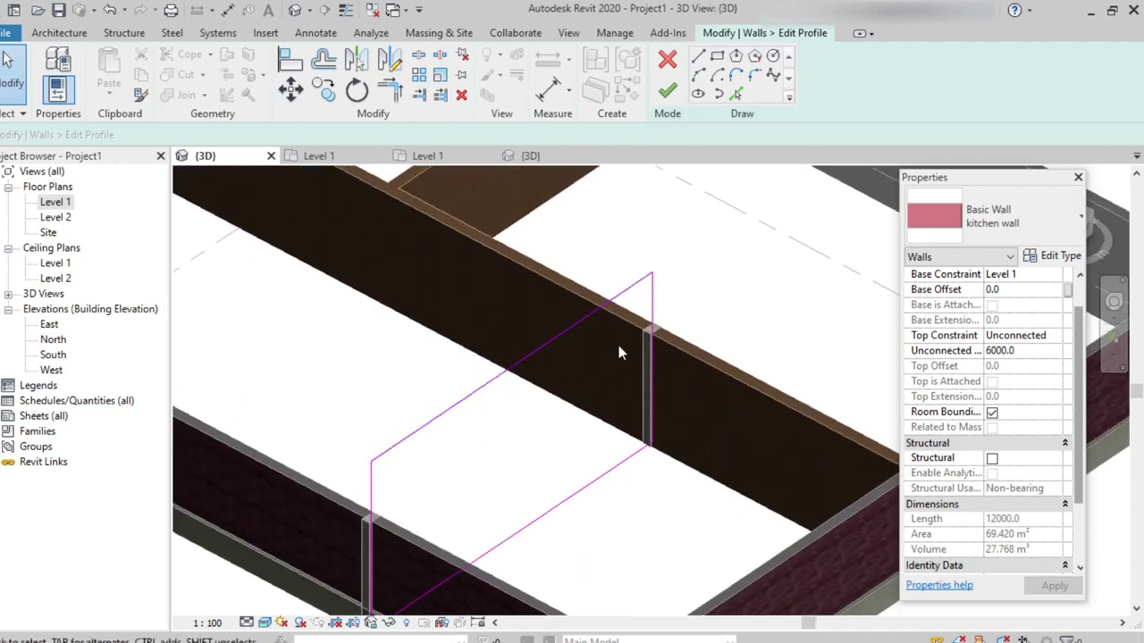
pyautogui.click(715, 57)
pyautogui.click(498, 367)
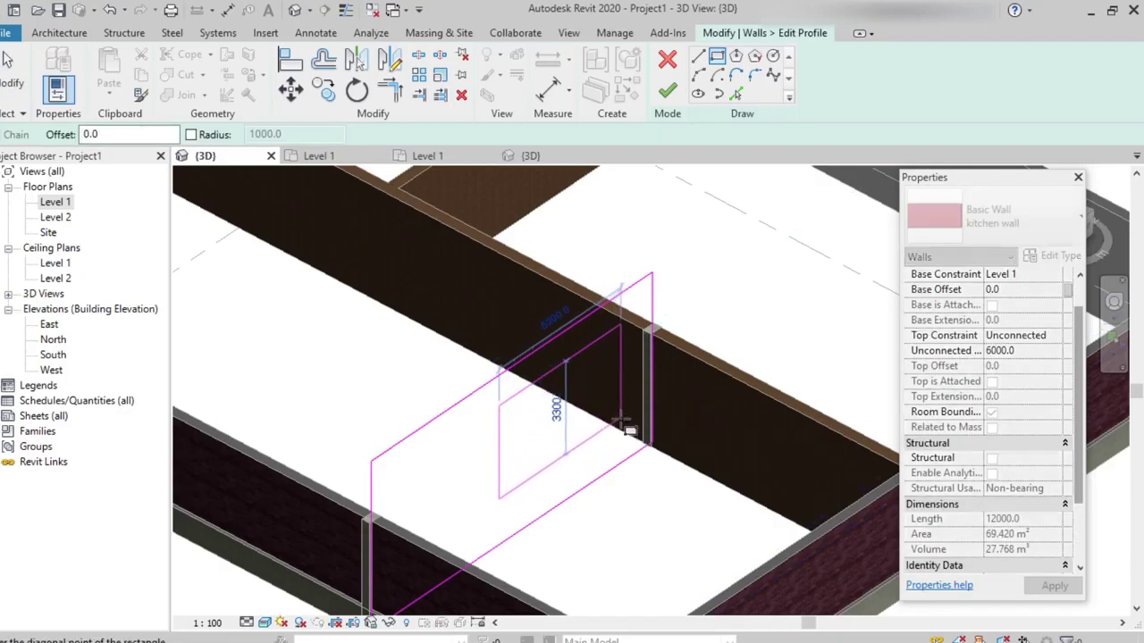
pyautogui.click(622, 420)
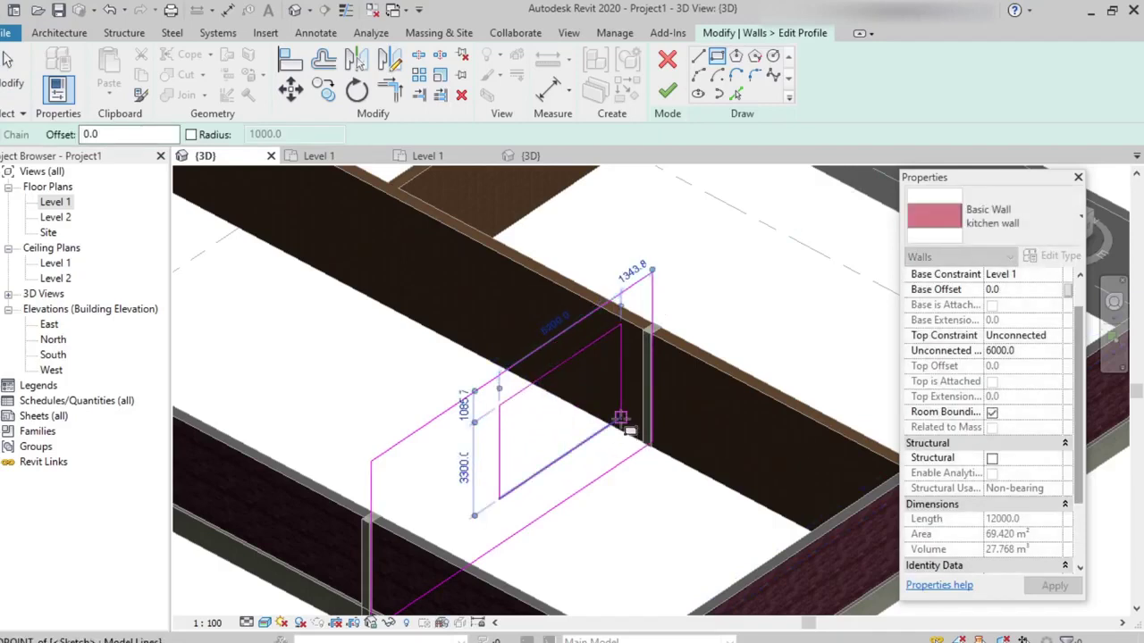
pyautogui.click(669, 93)
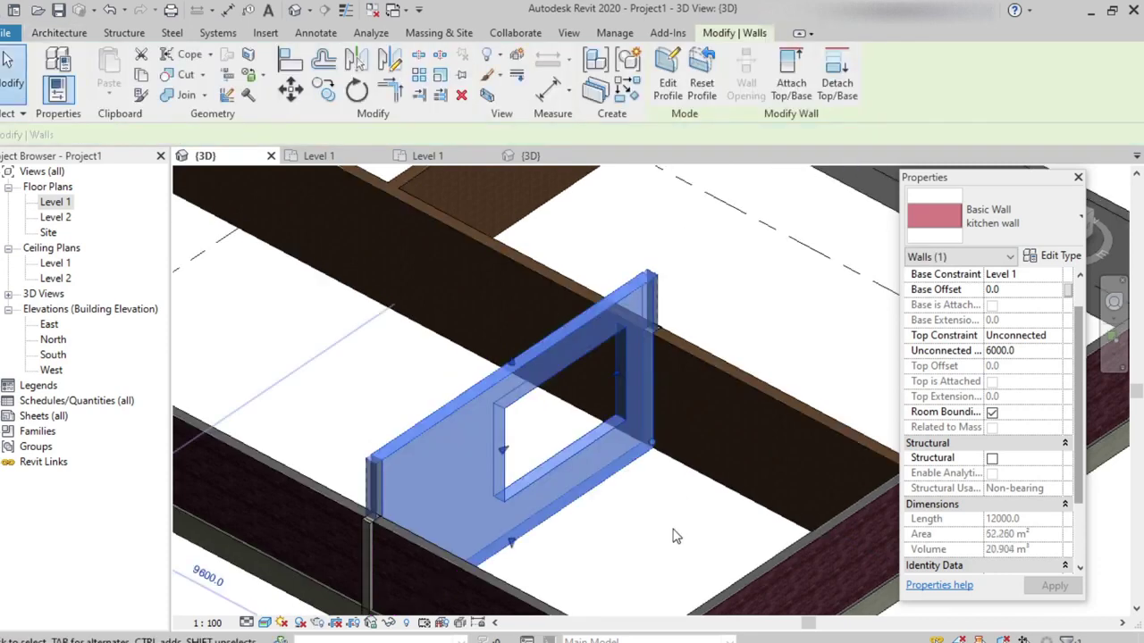
pyautogui.click(676, 537)
pyautogui.scroll(2, 528, 444)
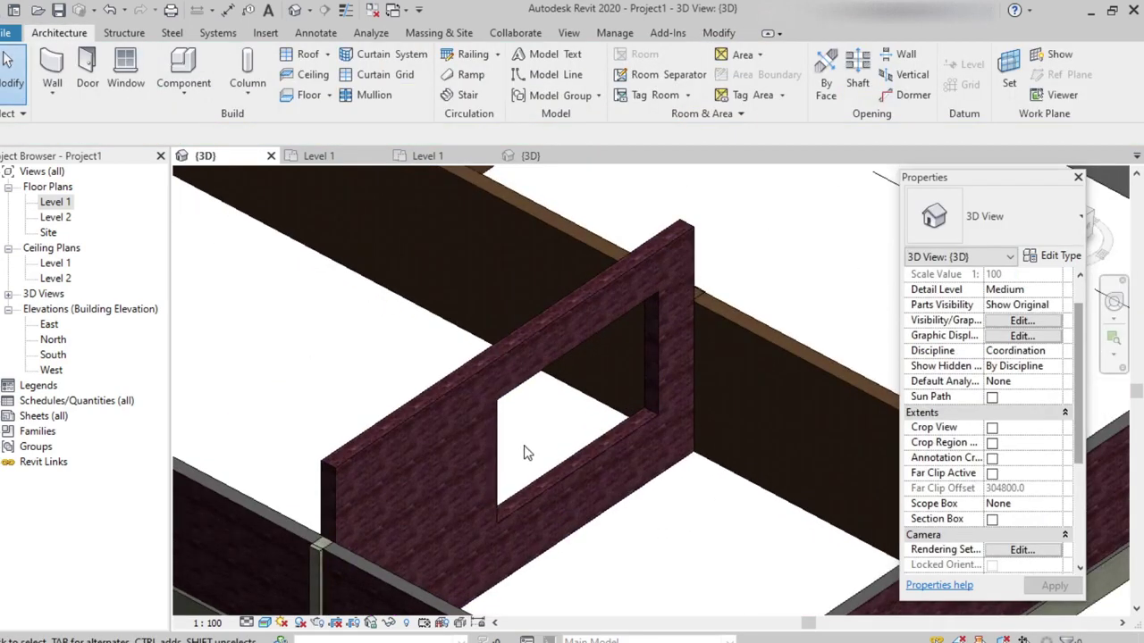
pyautogui.scroll(2, 528, 453)
pyautogui.scroll(-2, 661, 457)
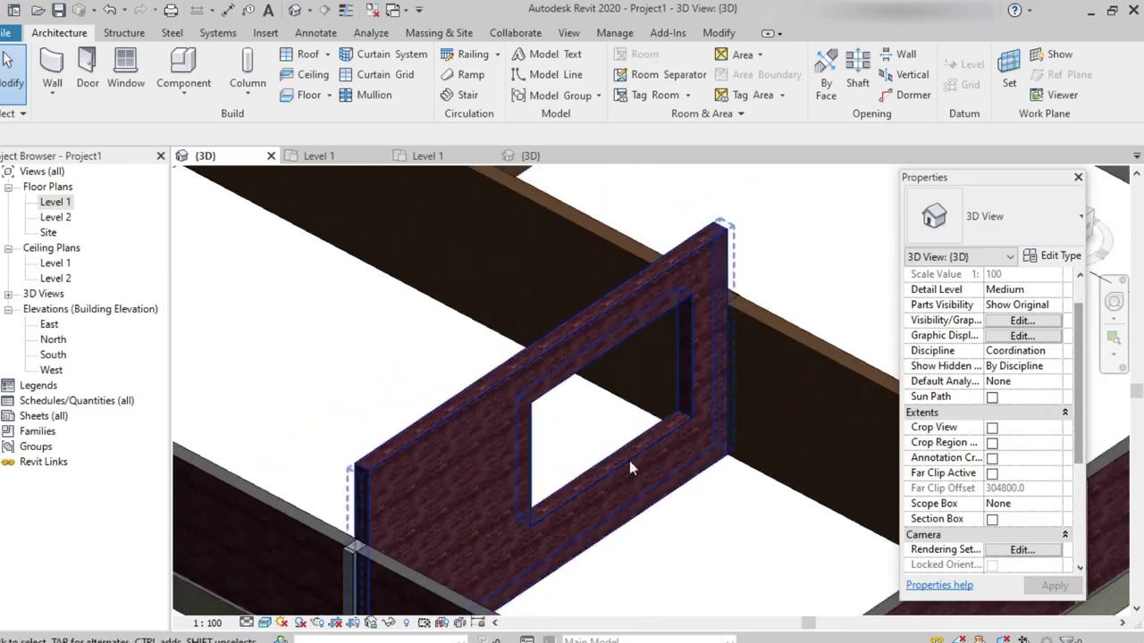
pyautogui.scroll(-4, 629, 469)
pyautogui.scroll(2, 641, 500)
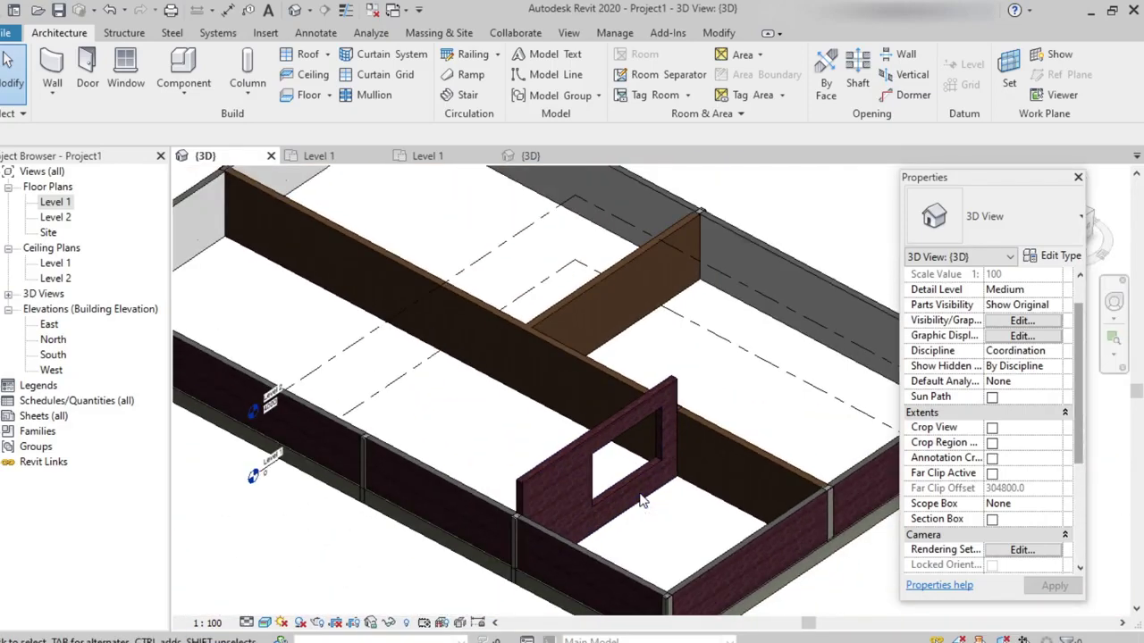